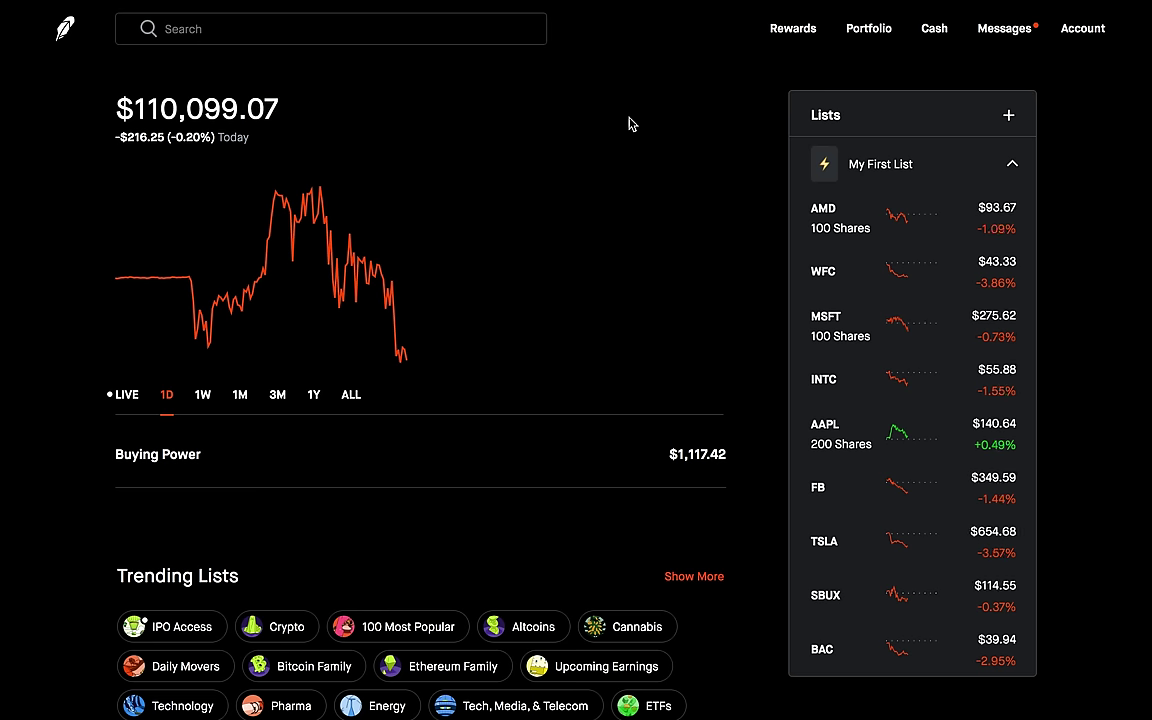
# Search for 'snap' in Robinhood and open the SNAP stock page trading at $68.44.
pyautogui.click(417, 29)
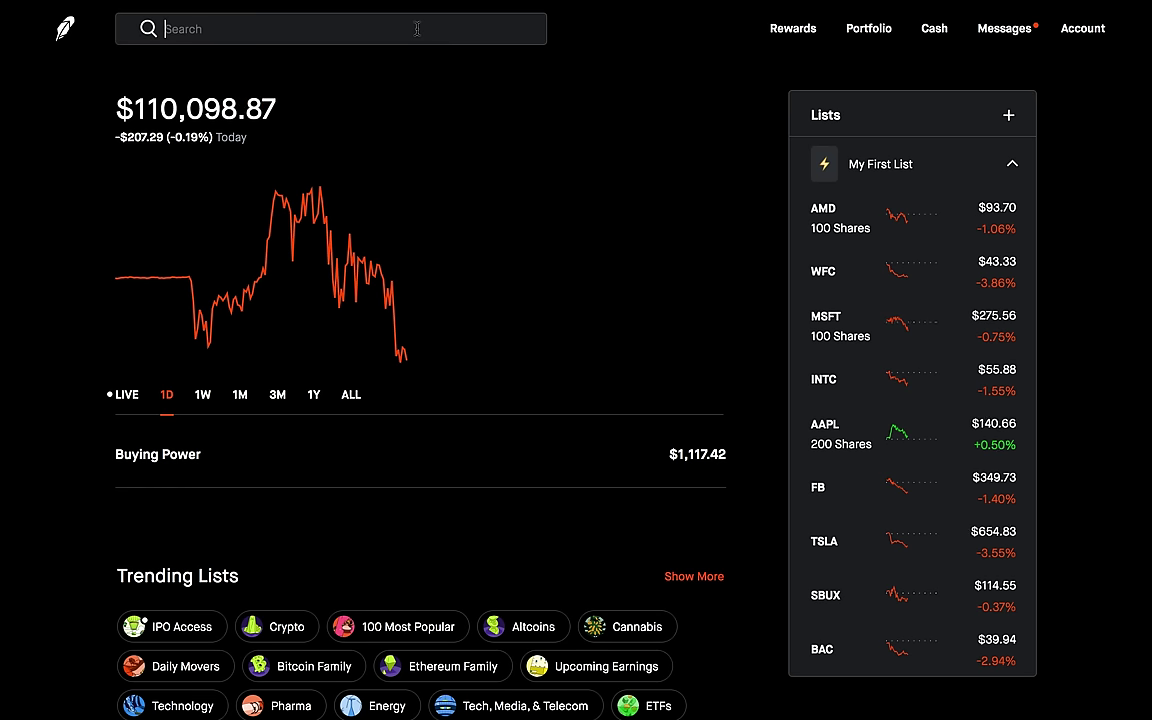
pyautogui.write('snap')
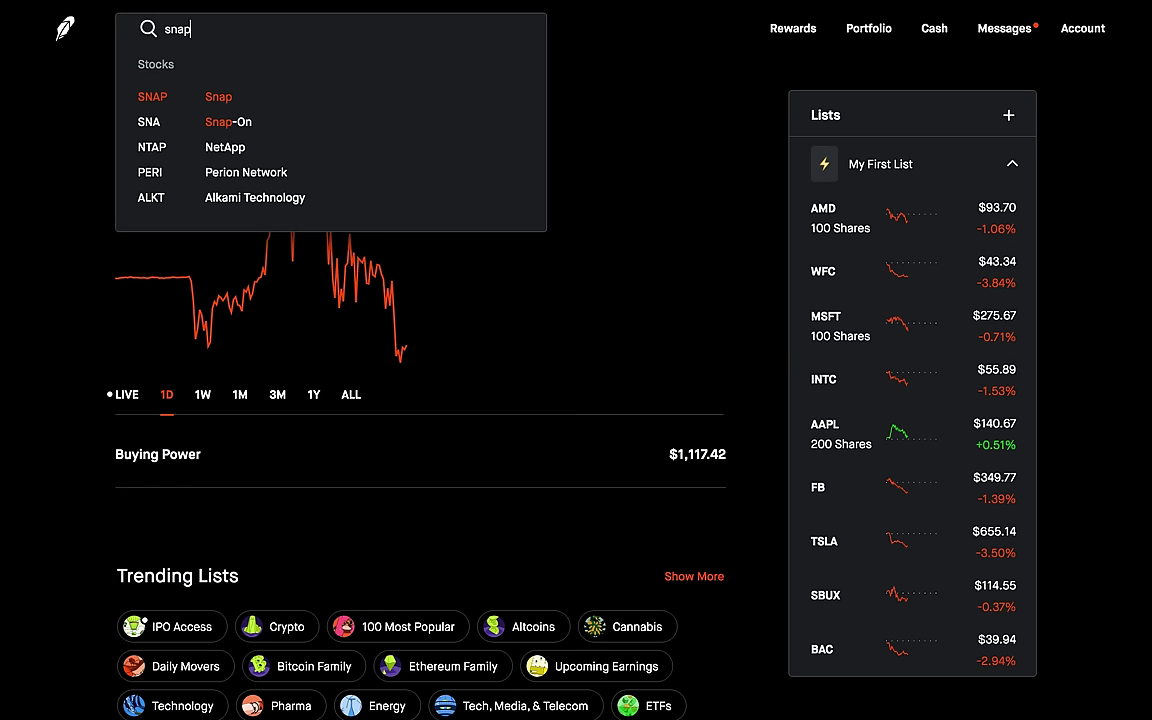
pyautogui.click(243, 95)
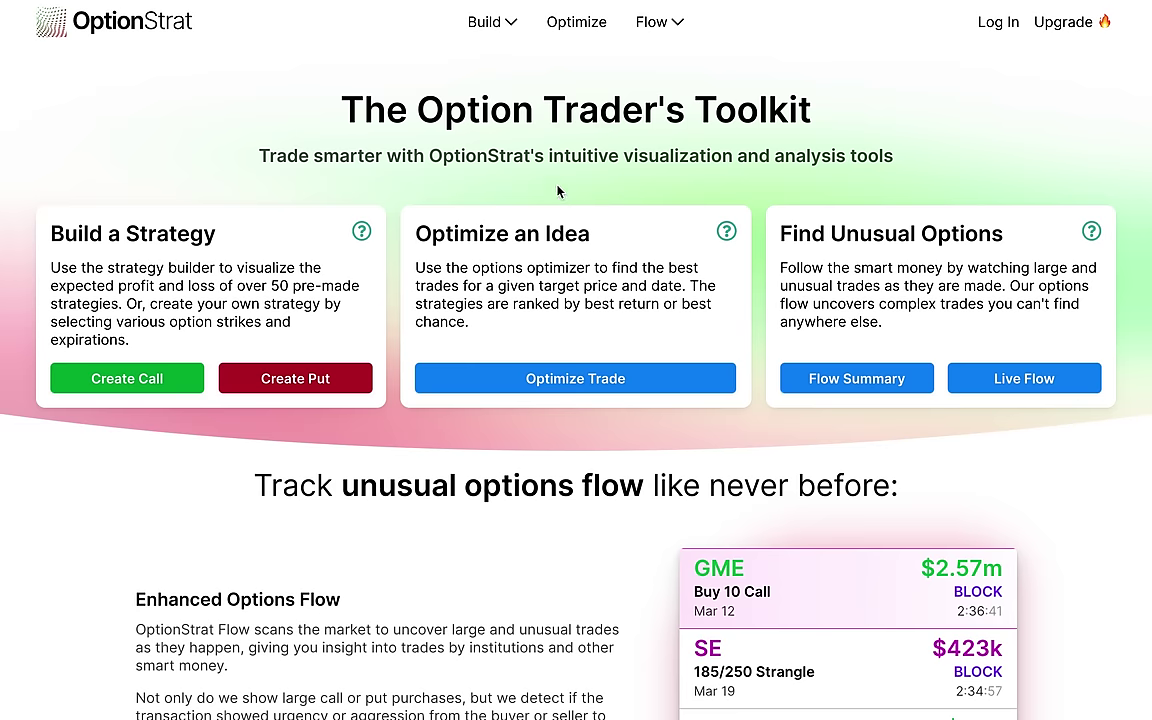
pyautogui.moveTo(480, 25)
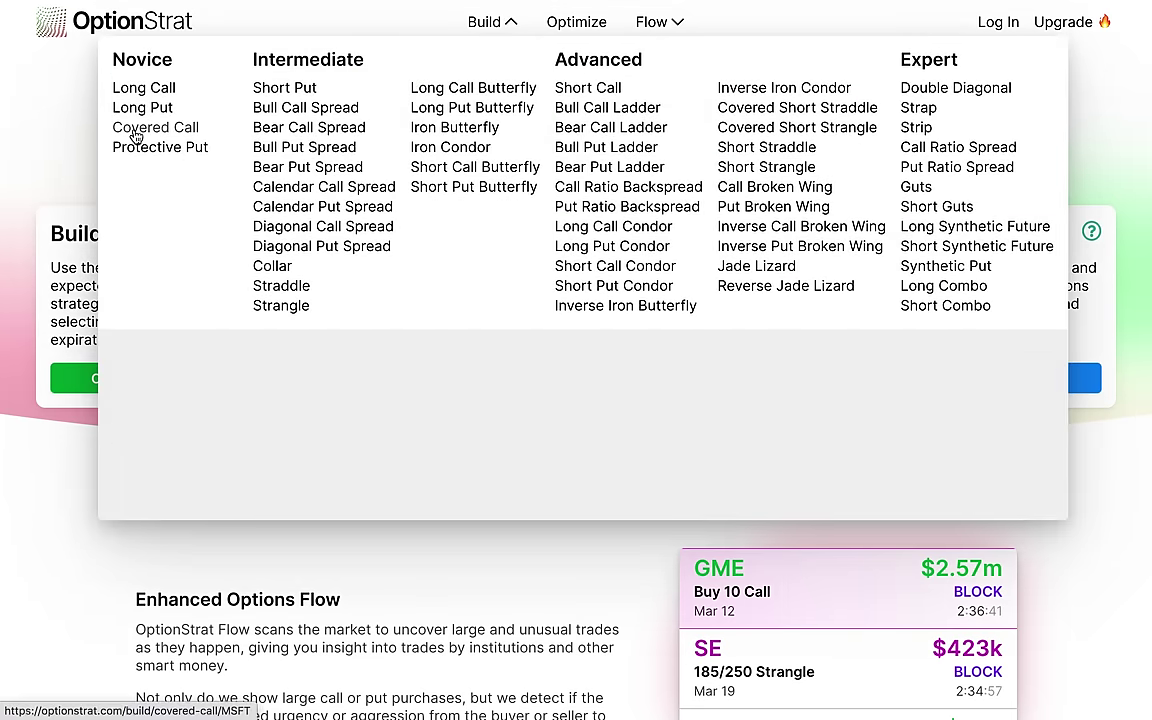
# Start an OptionStrat Covered Call and load SNAP as the ticker, modelling 100 shares at $68.45.
pyautogui.click(122, 124)
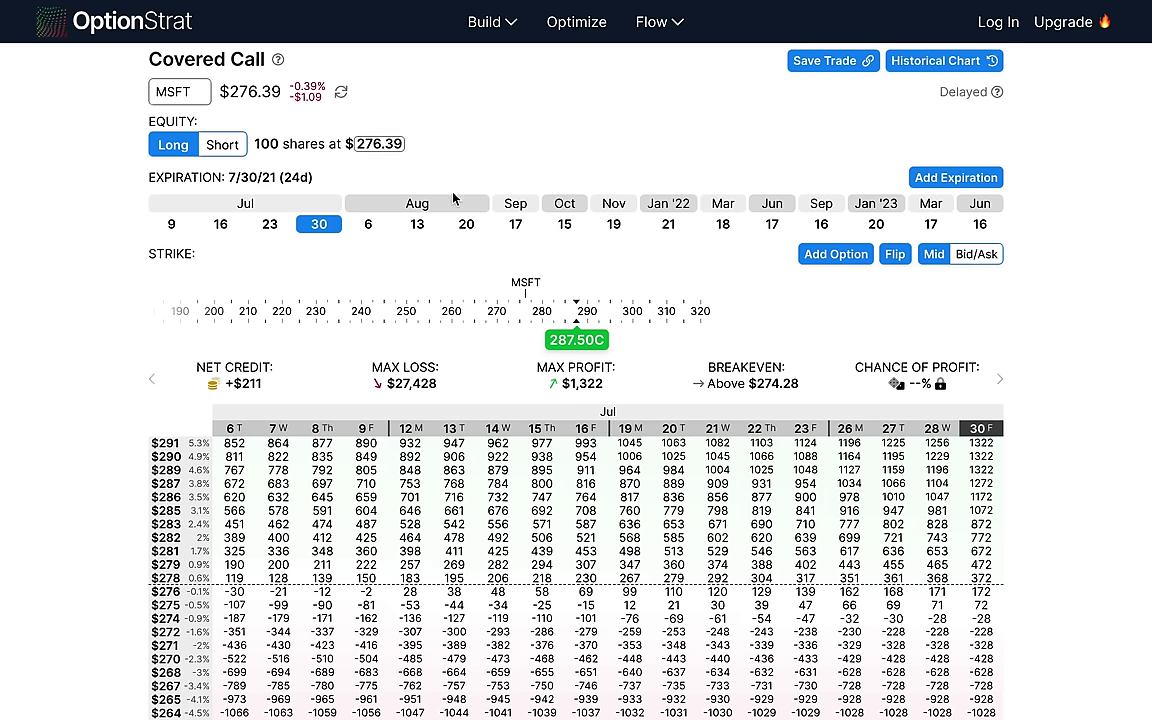
pyautogui.click(193, 92)
pyautogui.write('snap')
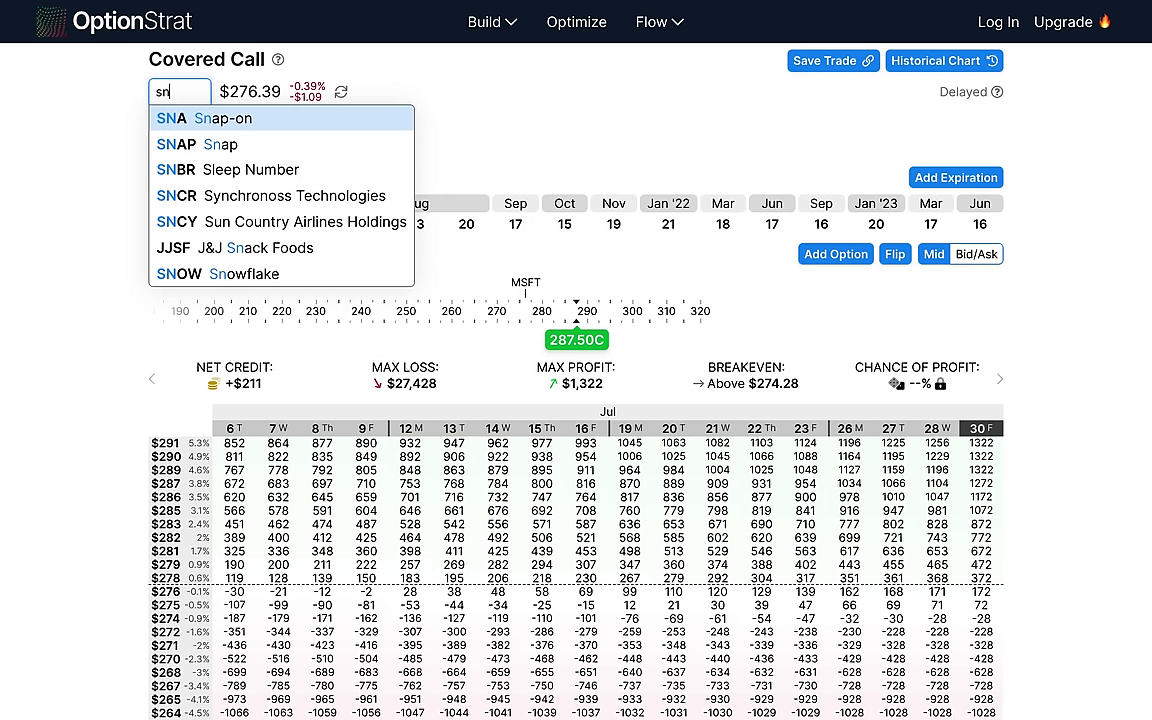
pyautogui.click(170, 121)
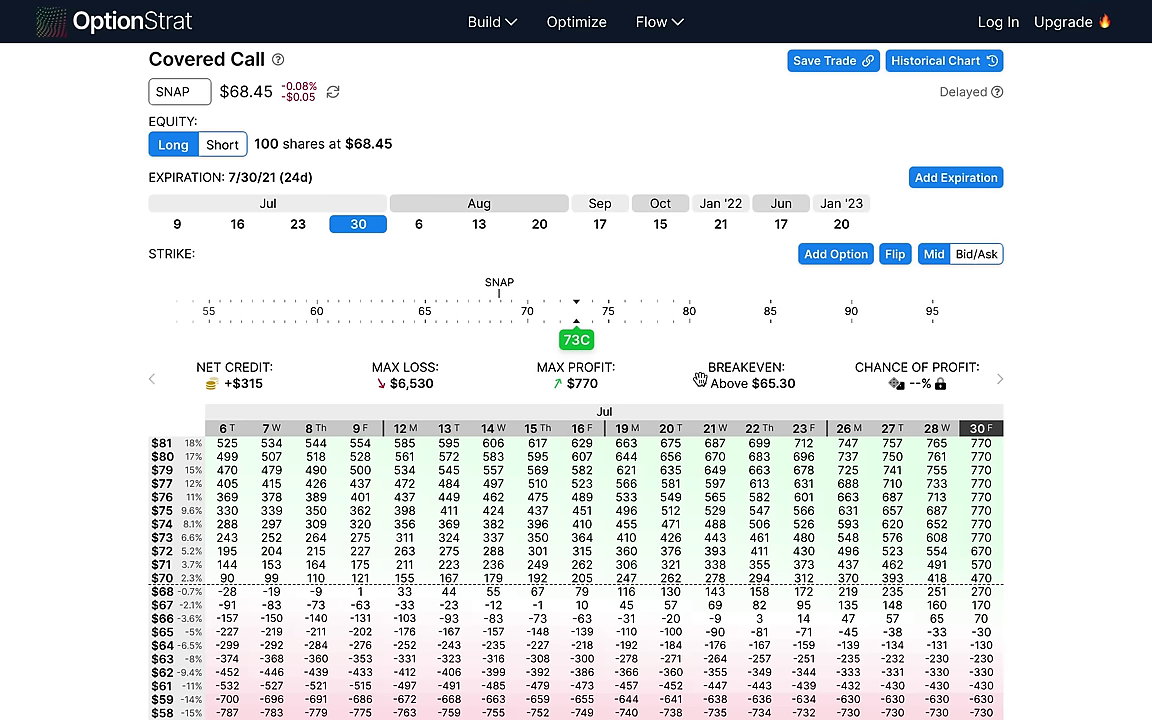
pyautogui.click(836, 254)
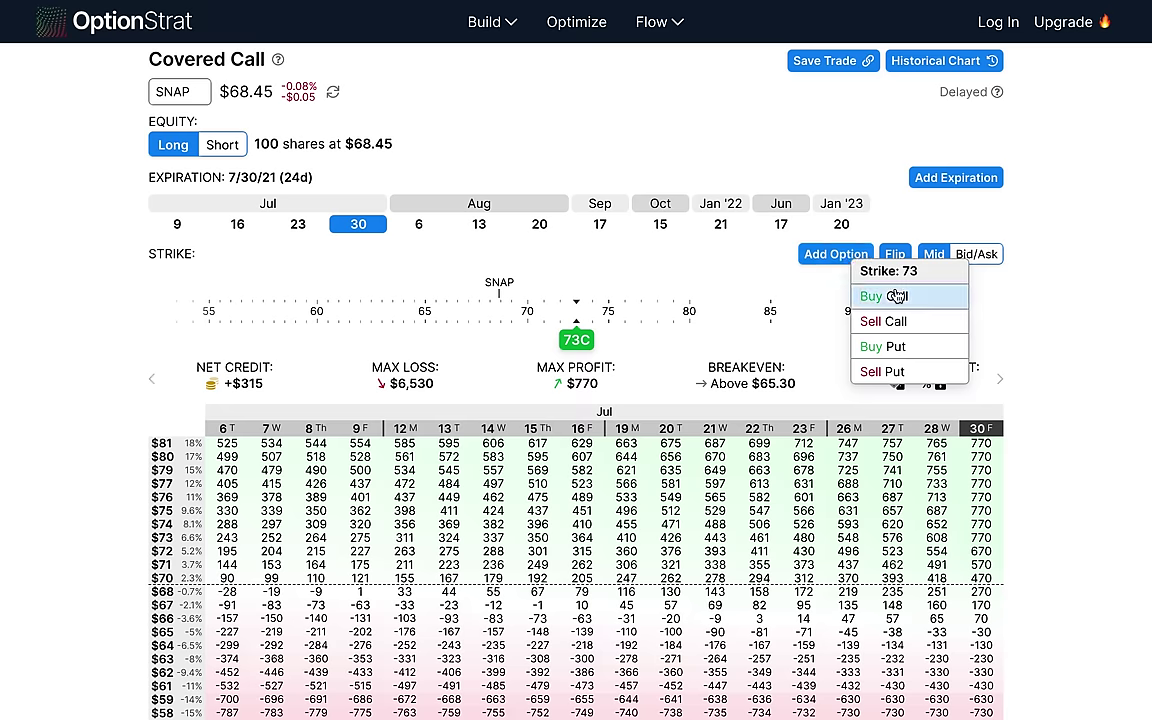
# Add a bought 73 call leg and switch the expiration to July 16, making the strategy Custom.
pyautogui.click(864, 297)
pyautogui.scroll(-2, 785, 264)
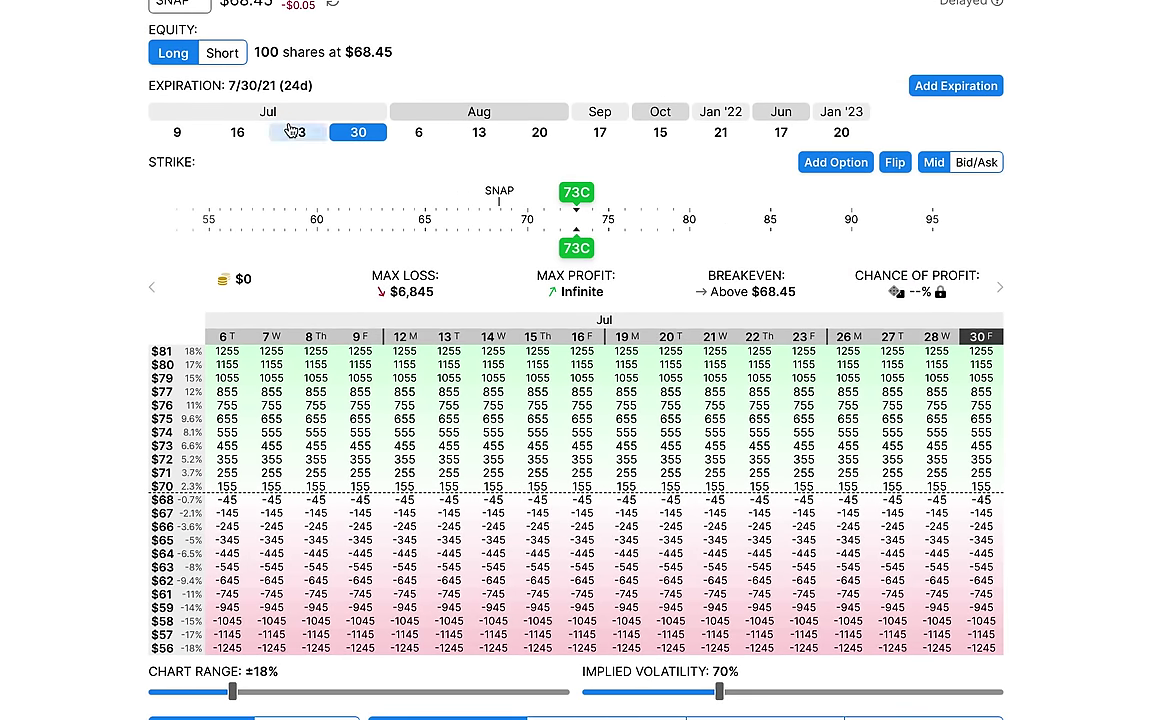
pyautogui.click(245, 136)
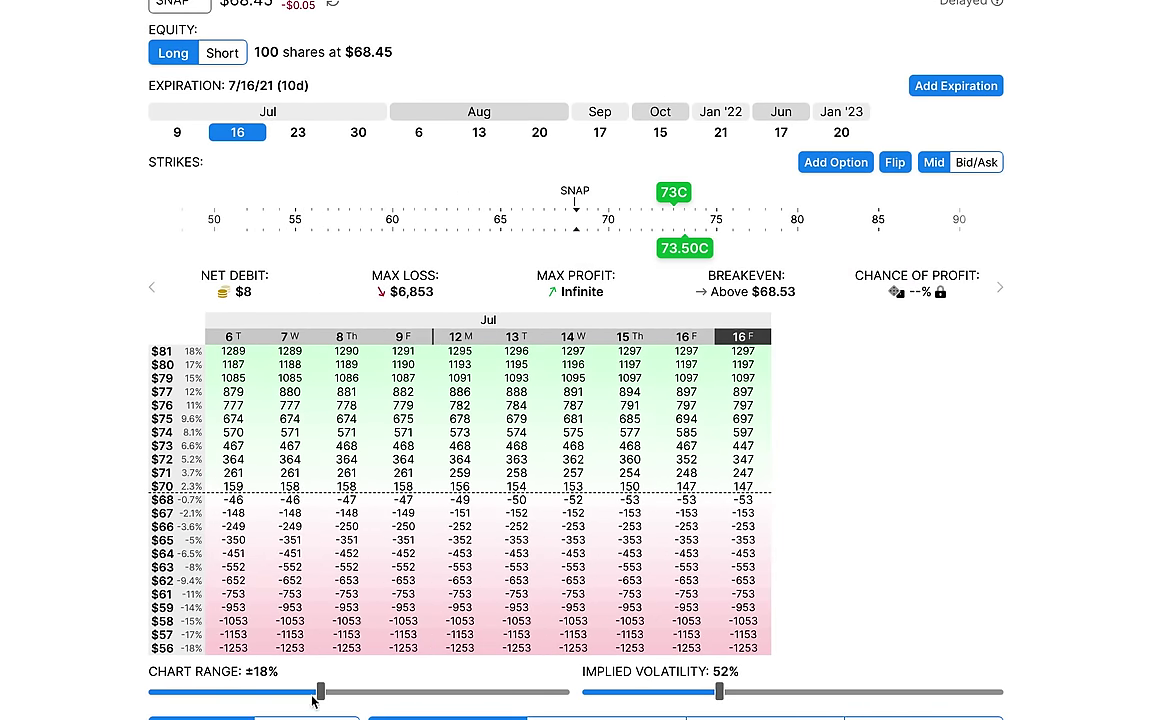
pyautogui.scroll(2, 318, 140)
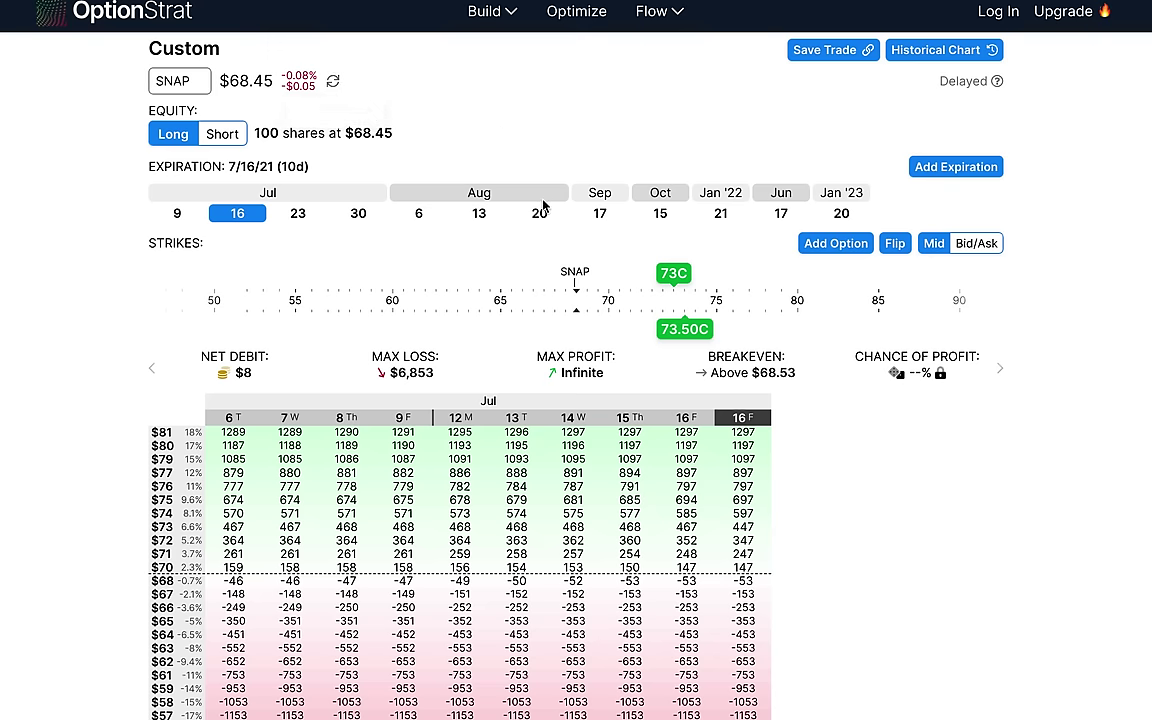
# Drag both call legs down to the 68.50 strike for a $0 net cost, then return to Robinhood.
pyautogui.scroll(-1, 524, 244)
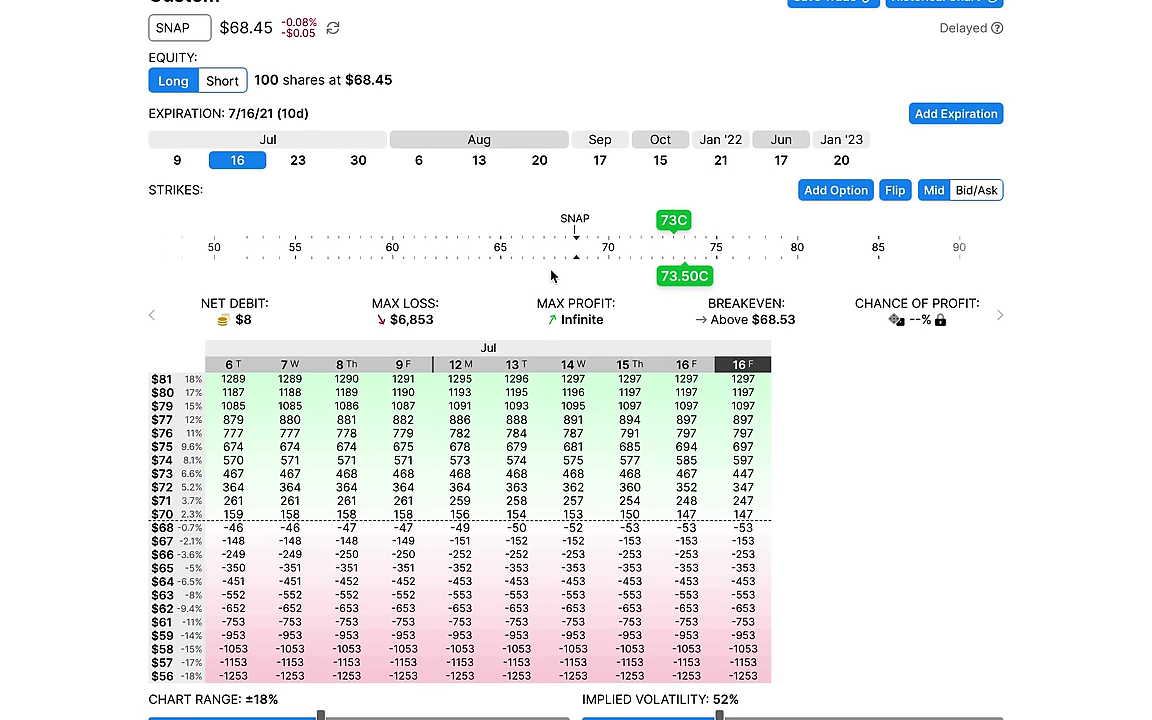
pyautogui.scroll(1, 551, 276)
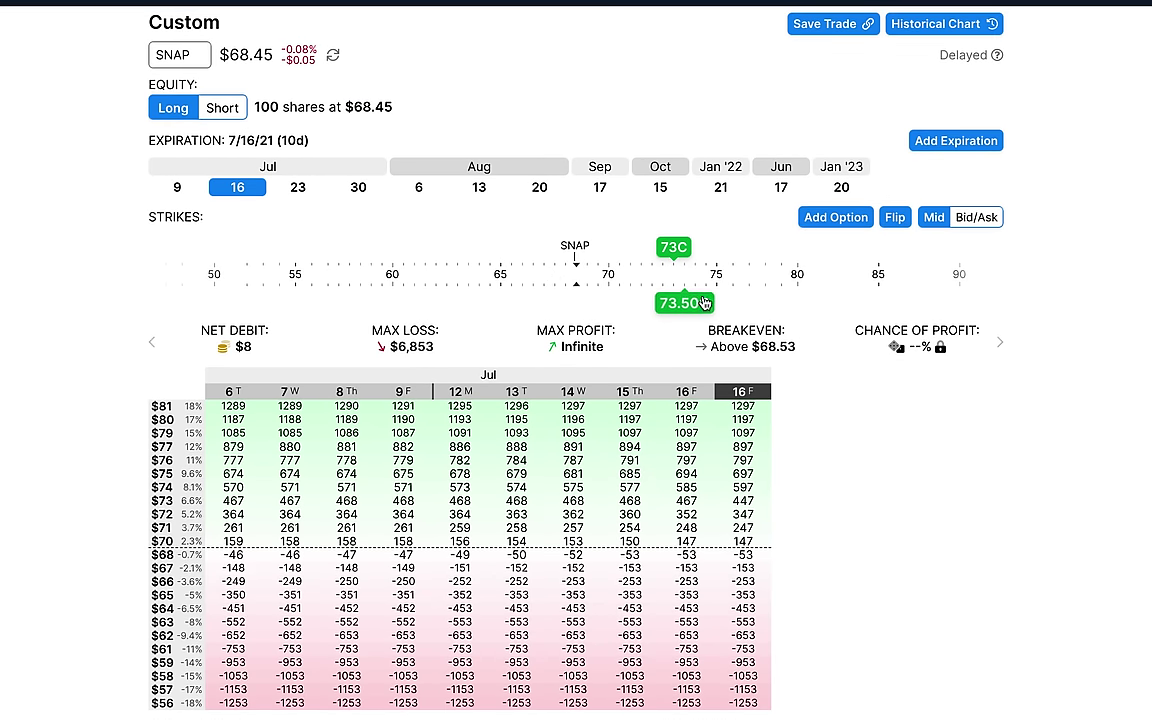
pyautogui.click(630, 302)
pyautogui.moveTo(581, 301); pyautogui.dragTo(577, 302)
pyautogui.moveTo(673, 247); pyautogui.dragTo(577, 250)
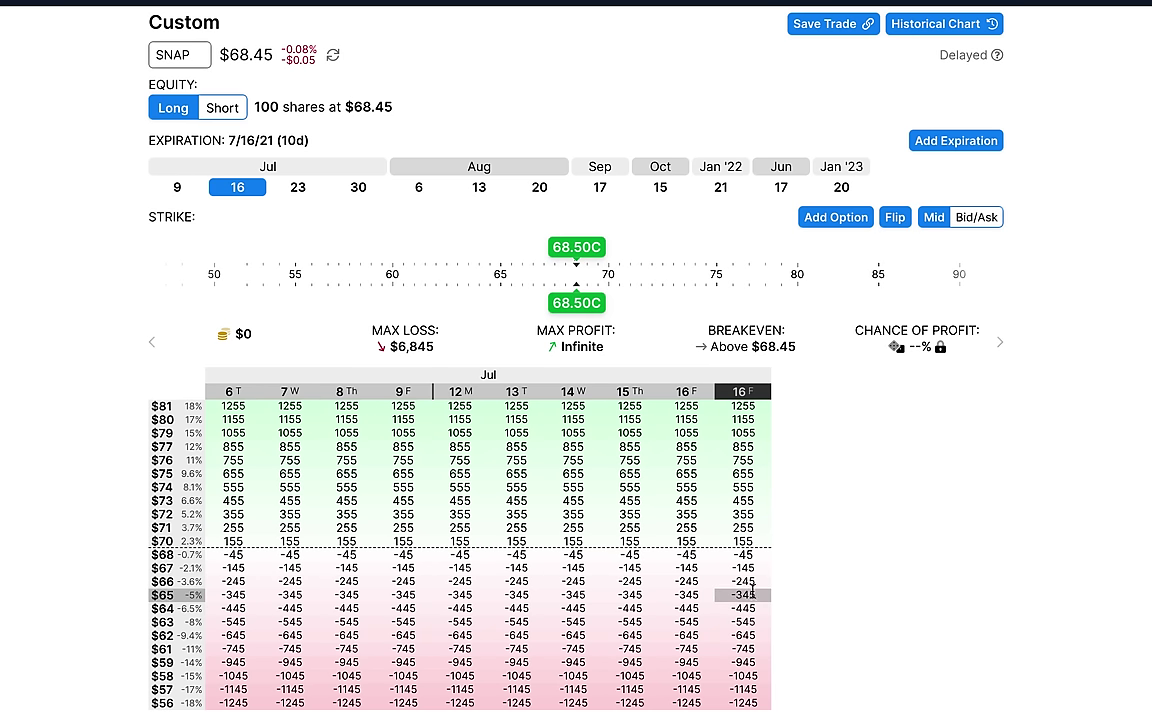
pyautogui.scroll(1, 950, 442)
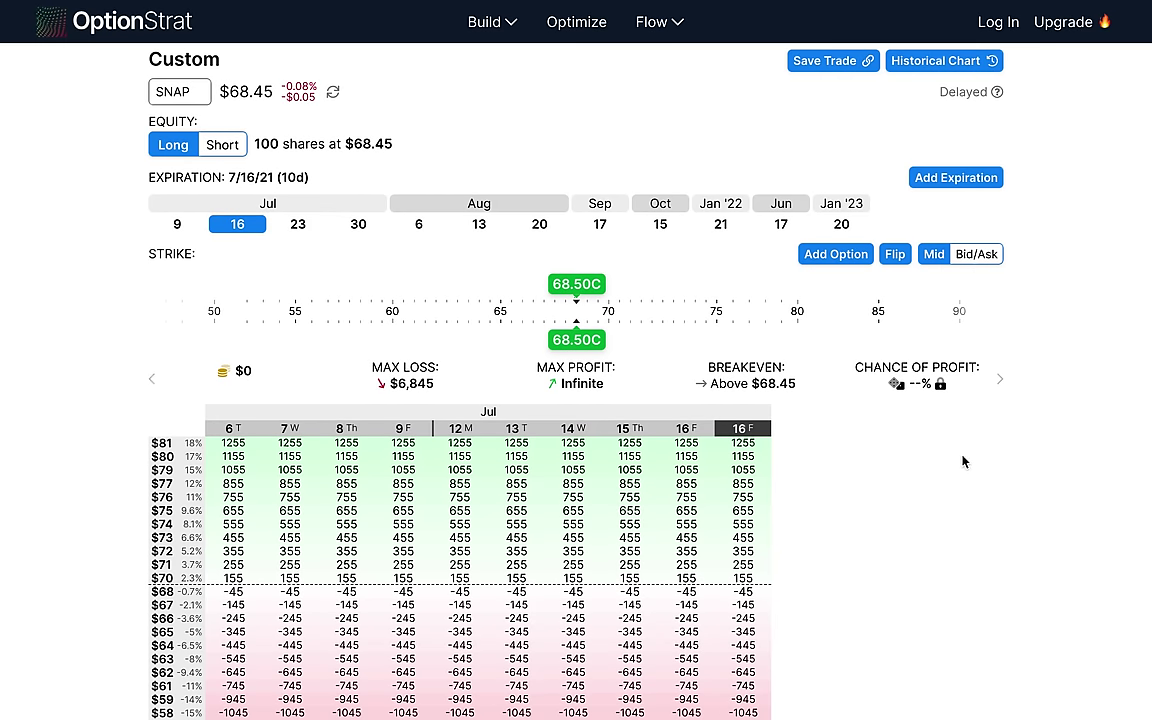
pyautogui.hotkey('ctrl', 'Tab')
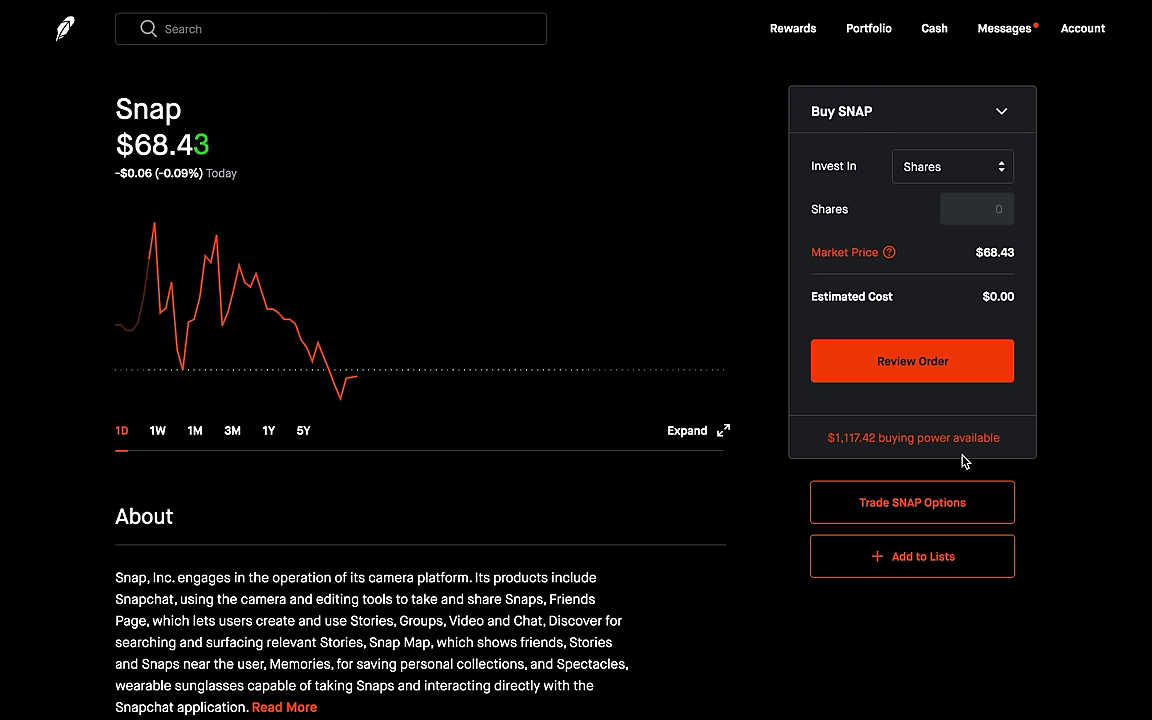
# In the SNAP options chain choose Sell, Put and July 16 expiry, and add the $67 put.
pyautogui.click(843, 494)
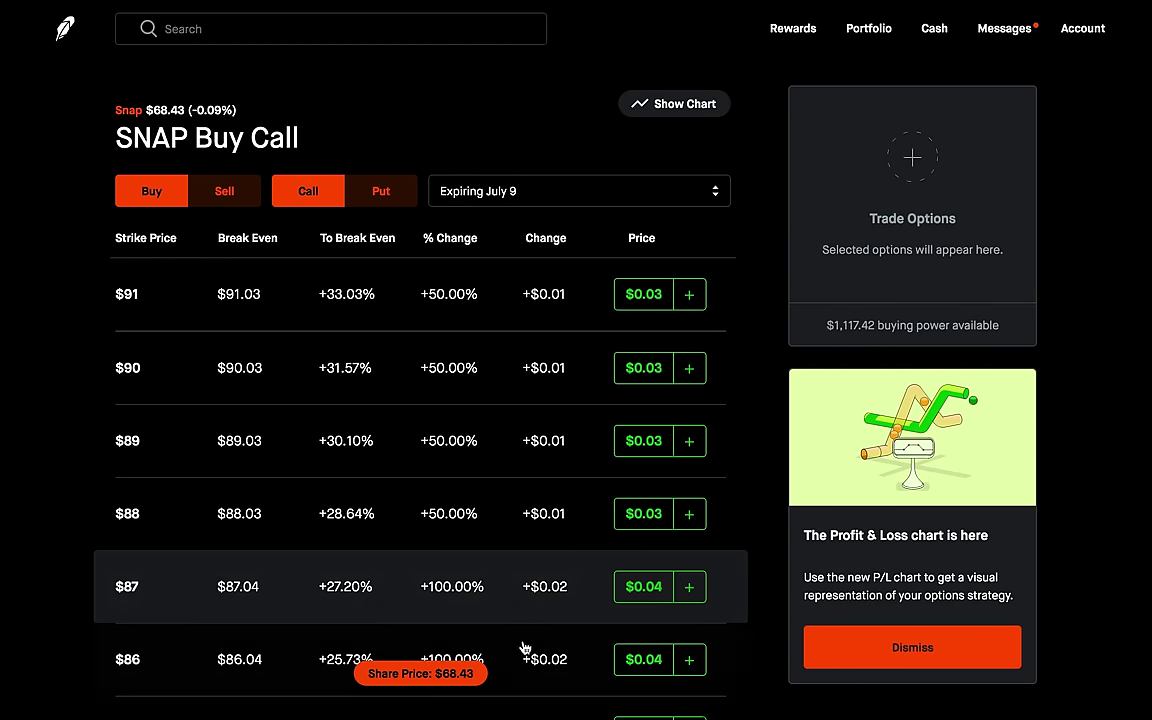
pyautogui.click(453, 678)
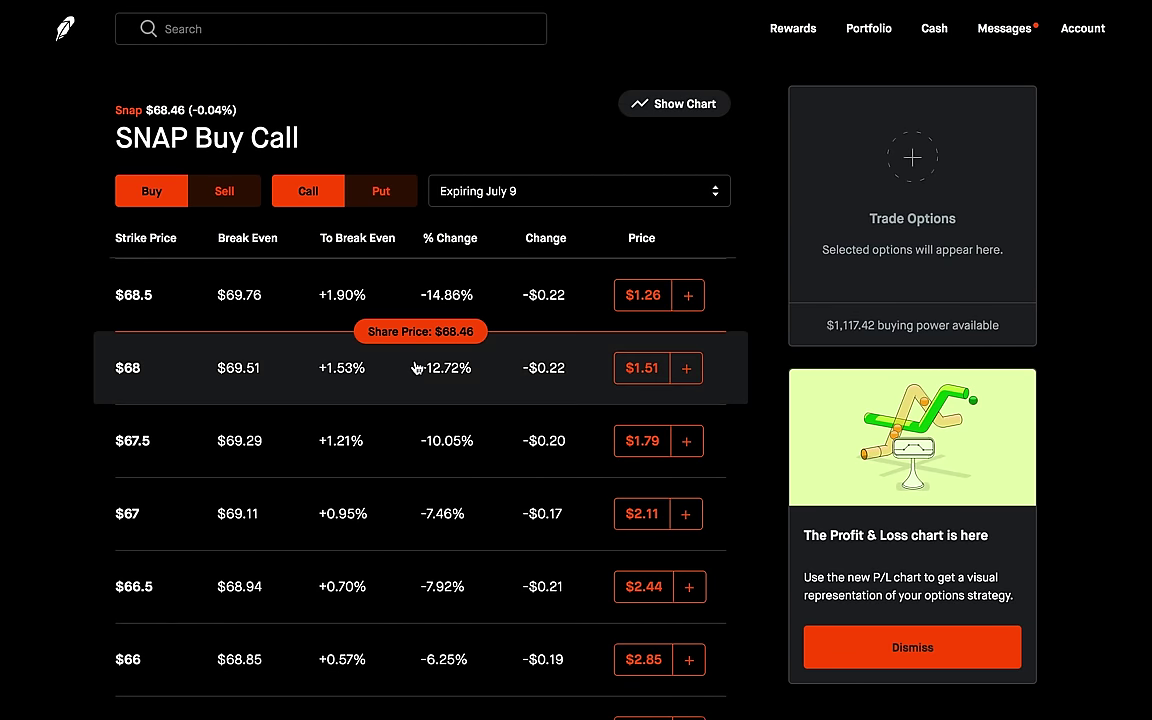
pyautogui.click(225, 189)
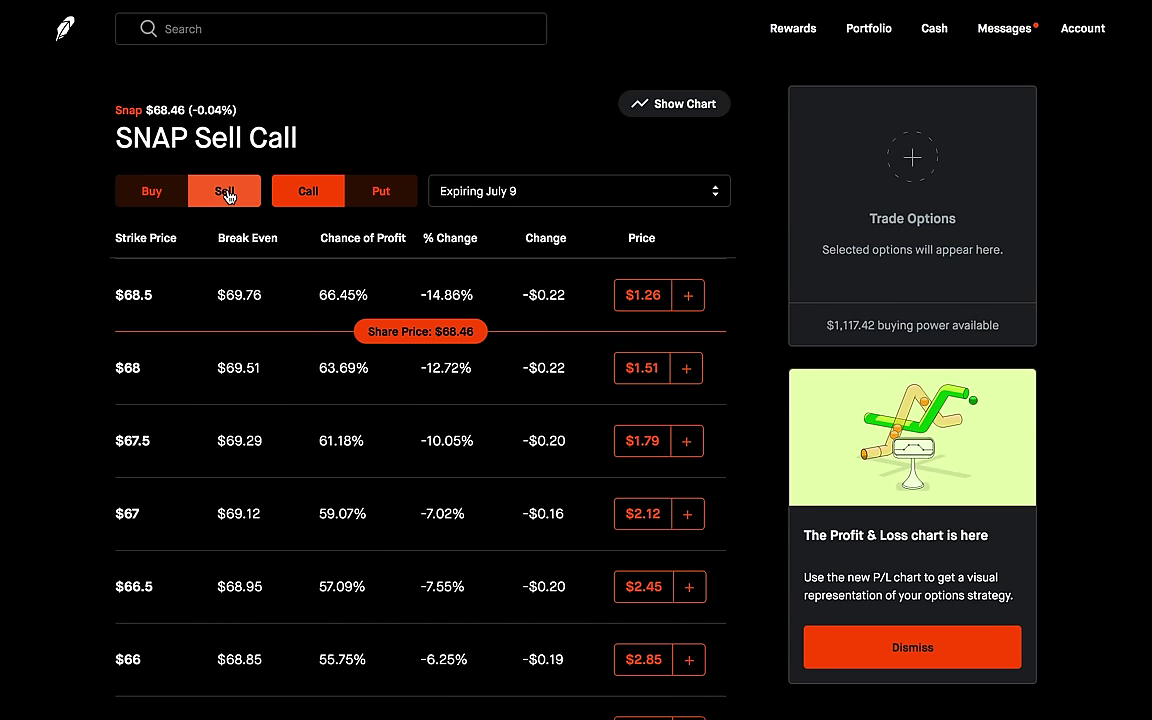
pyautogui.click(378, 186)
pyautogui.click(504, 199)
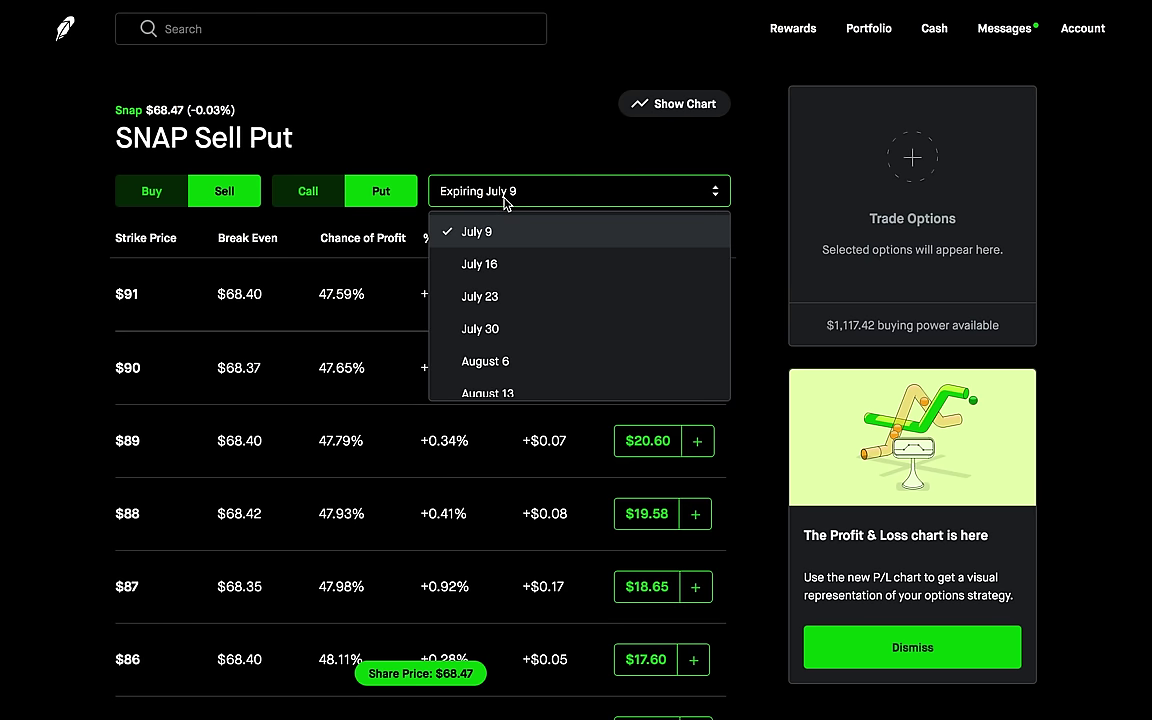
pyautogui.click(481, 263)
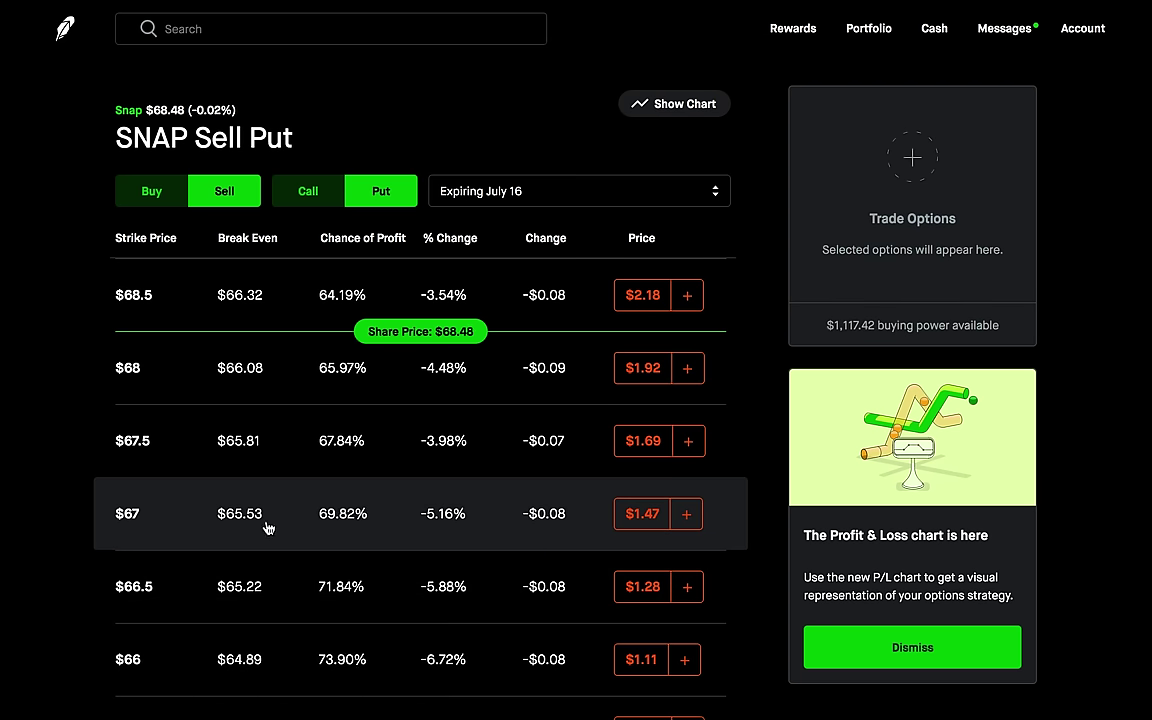
pyautogui.click(660, 519)
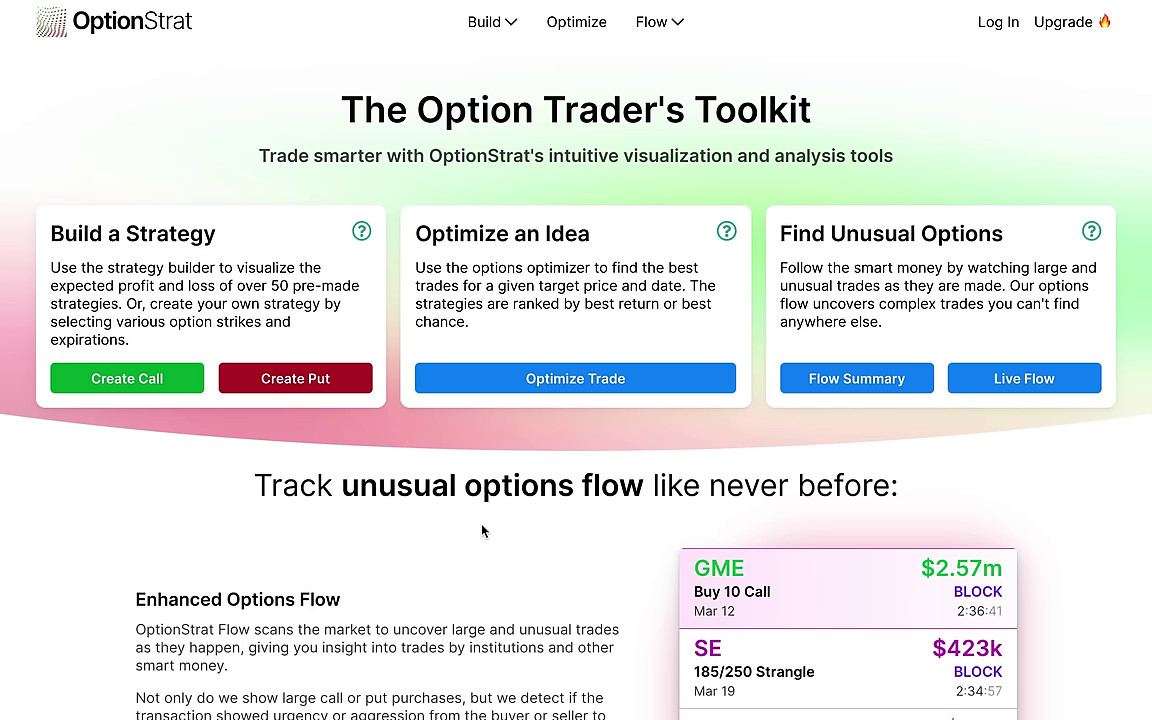
# Build an OptionStrat Short Put expiring July 16 and drag its strike from 68P down to 67P.
pyautogui.click(486, 22)
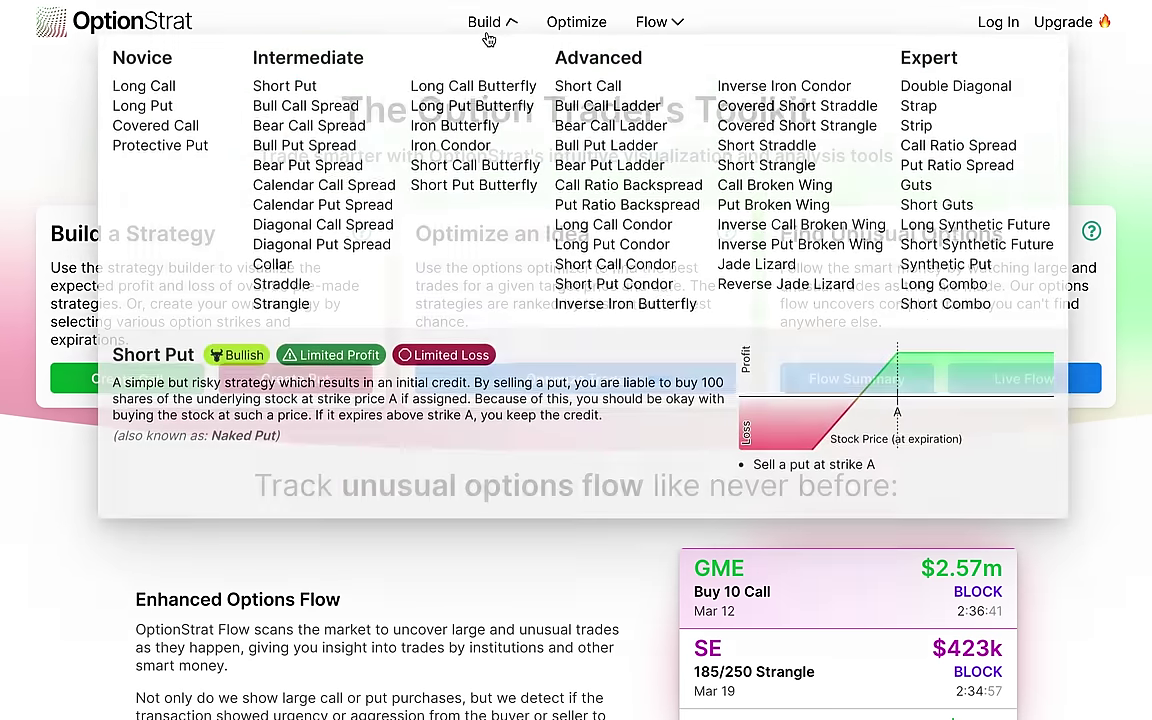
pyautogui.click(297, 92)
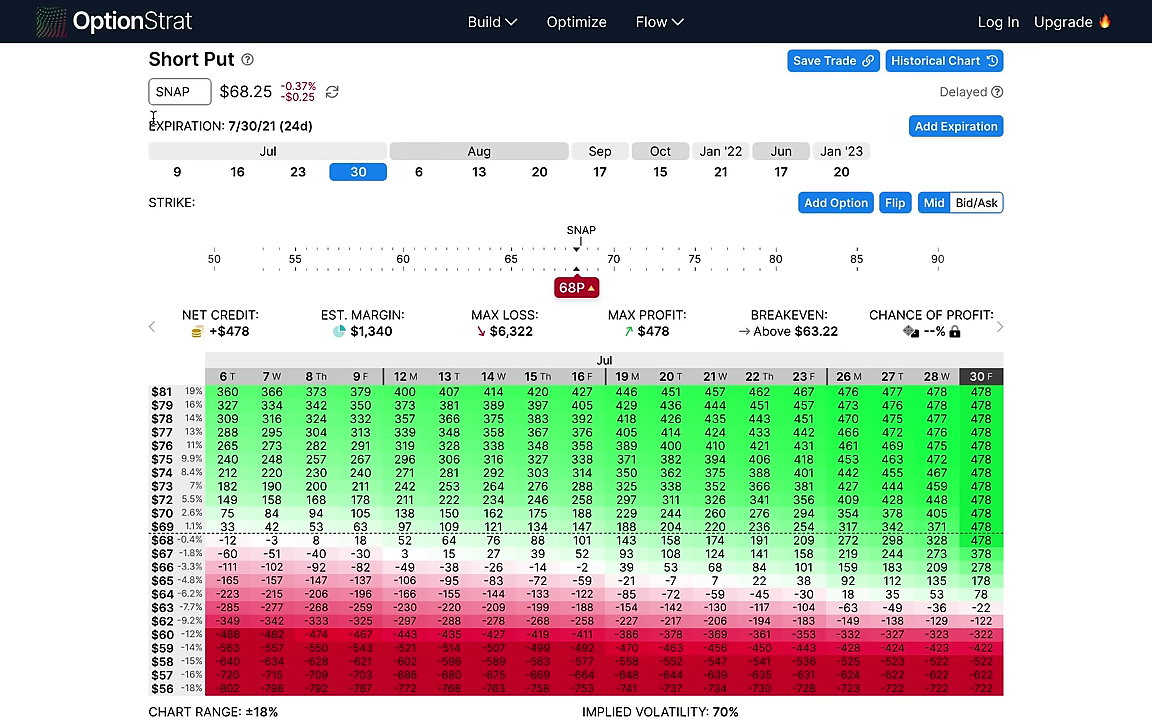
pyautogui.click(237, 171)
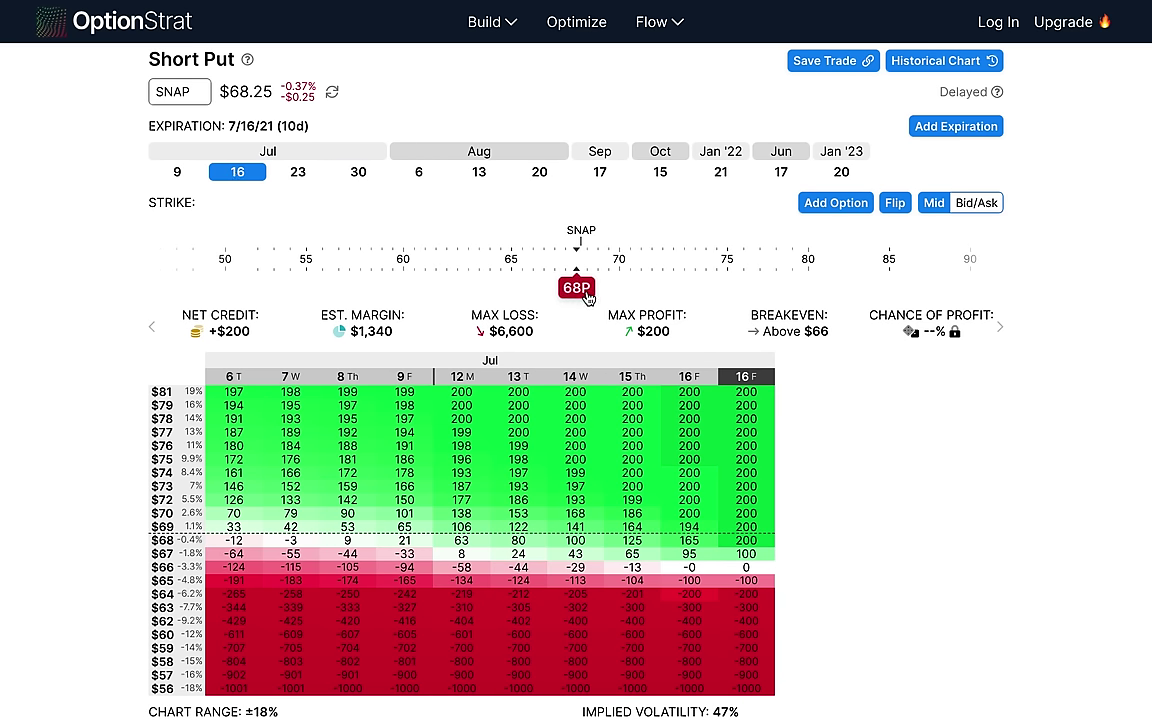
pyautogui.moveTo(587, 297); pyautogui.dragTo(557, 300)
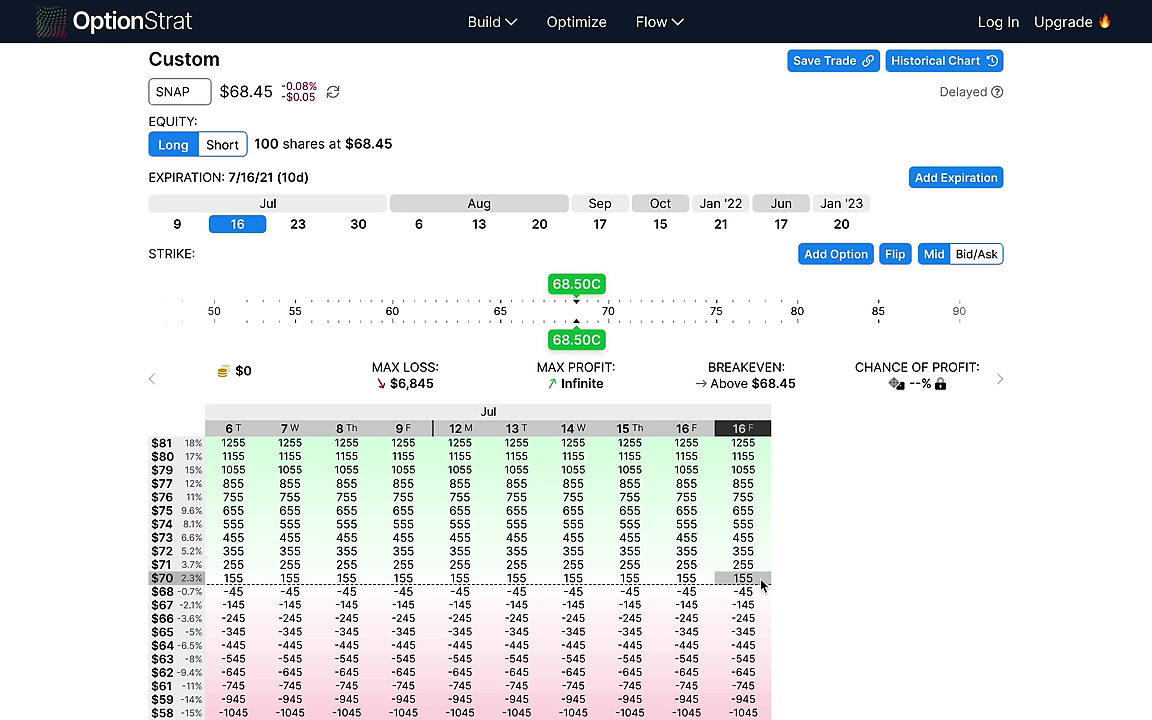
pyautogui.scroll(-1, 760, 585)
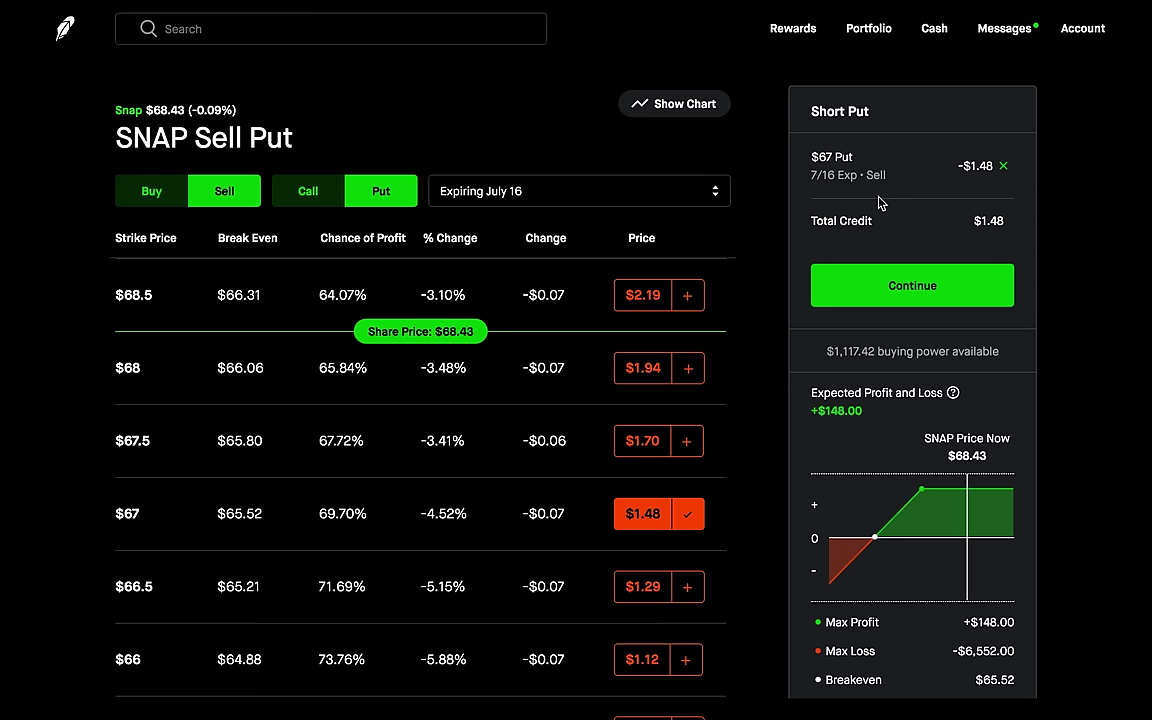
# Switch the July 16 chain to Buy Call, scroll up to the $70.5 strike, and add it.
pyautogui.click(158, 199)
pyautogui.click(308, 196)
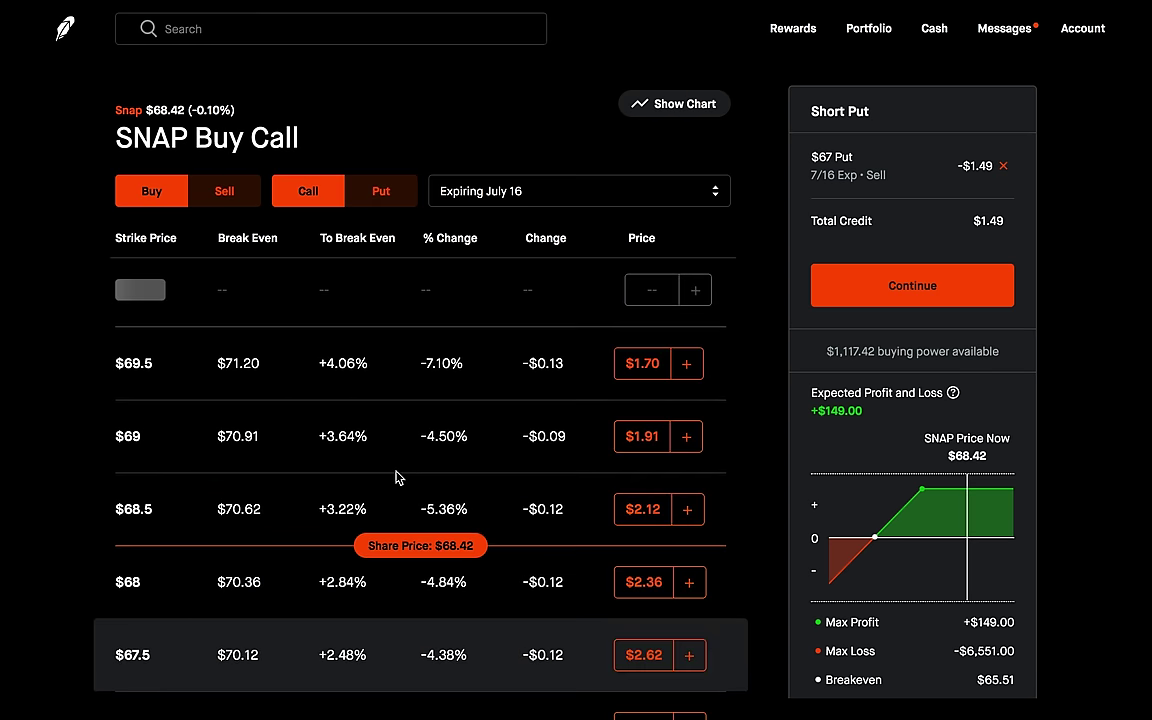
pyautogui.scroll(1, 395, 478)
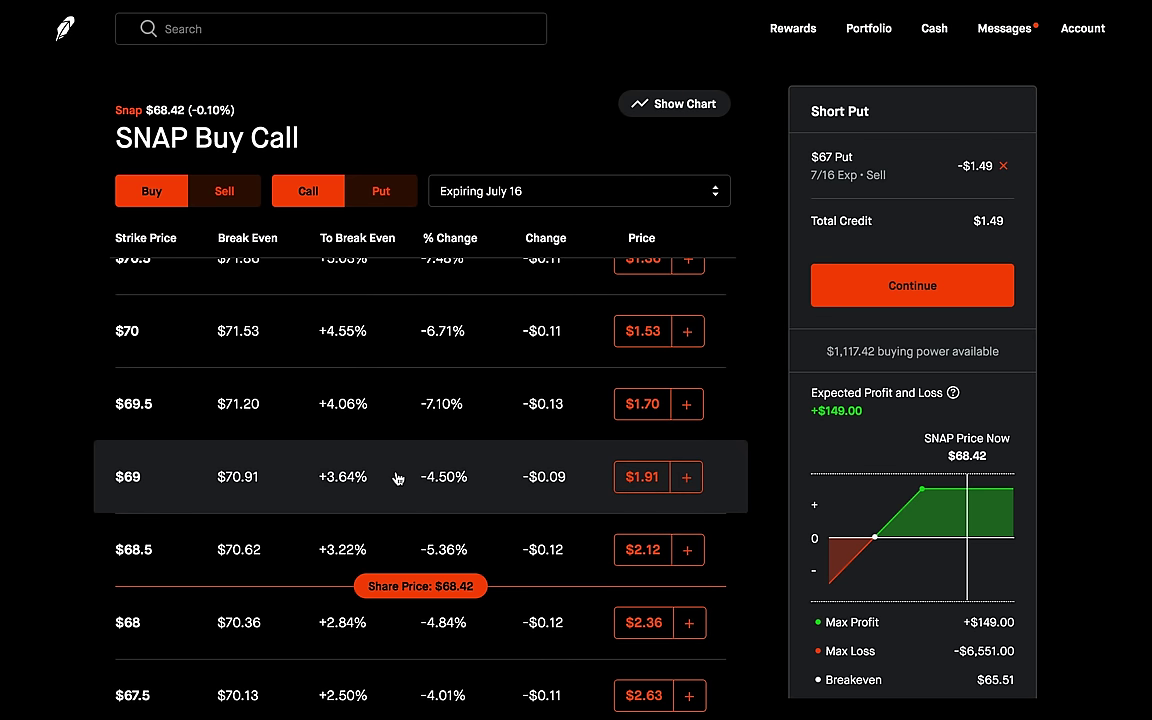
pyautogui.scroll(1, 395, 478)
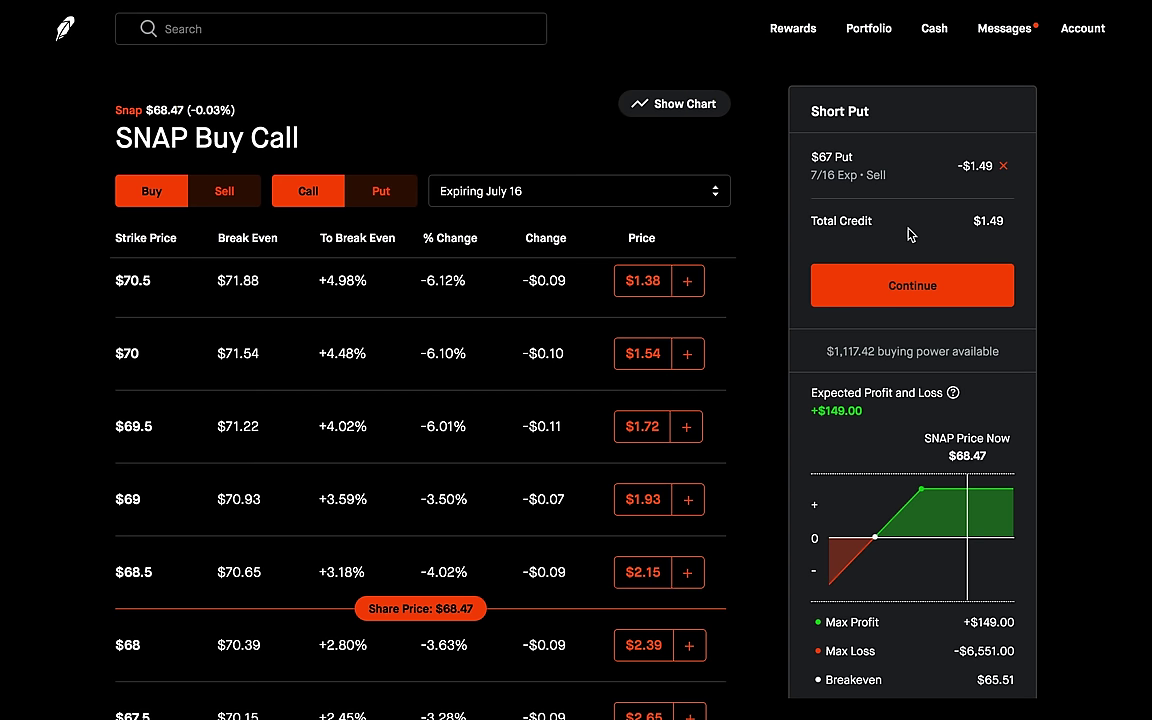
pyautogui.scroll(1, 575, 420)
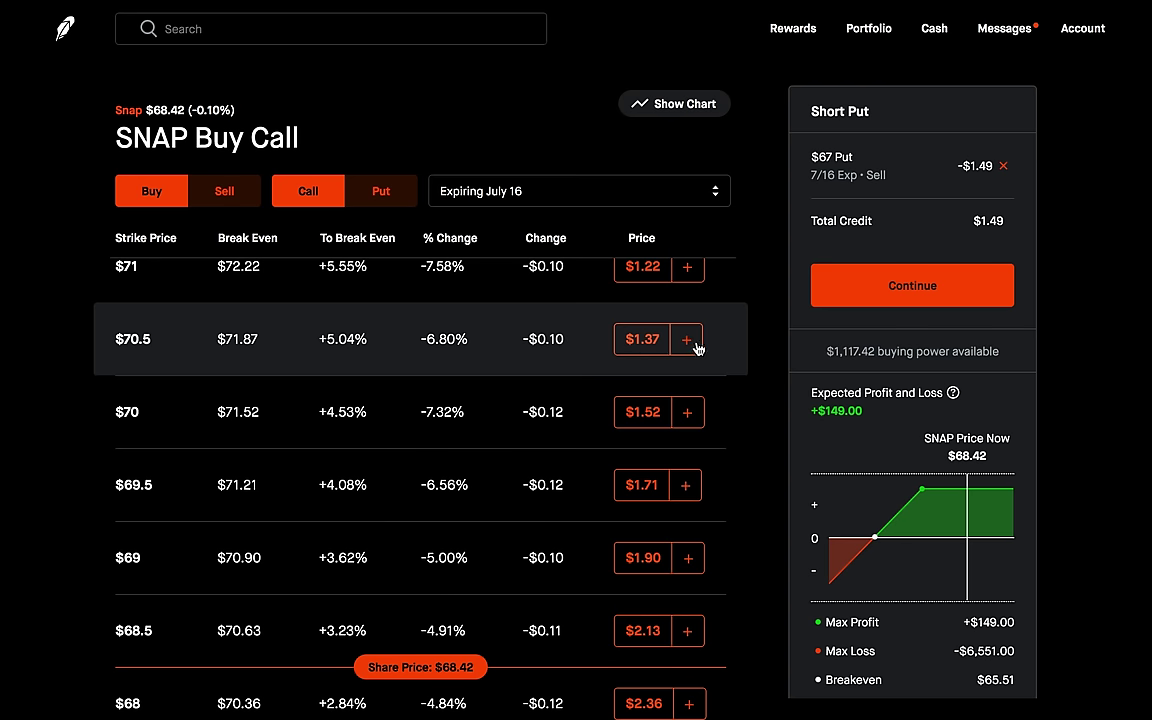
pyautogui.click(687, 340)
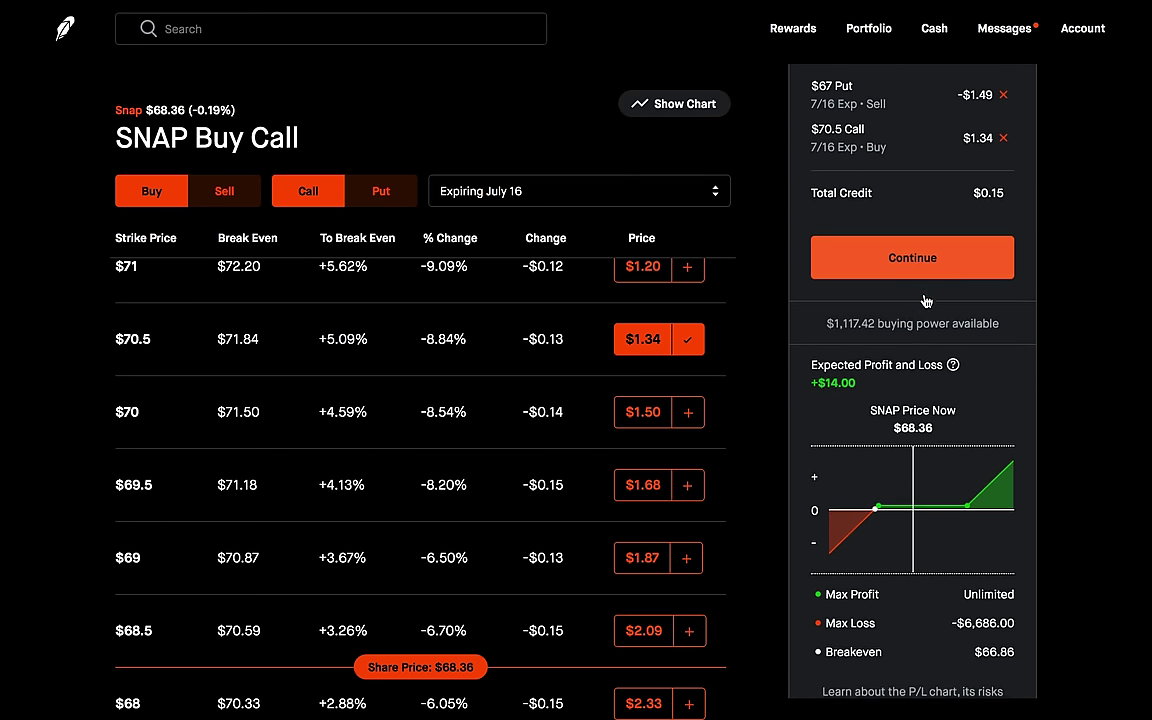
# Scroll down to review the two-leg order's $0.15 total credit and $6,686 max loss.
pyautogui.scroll(-1, 925, 300)
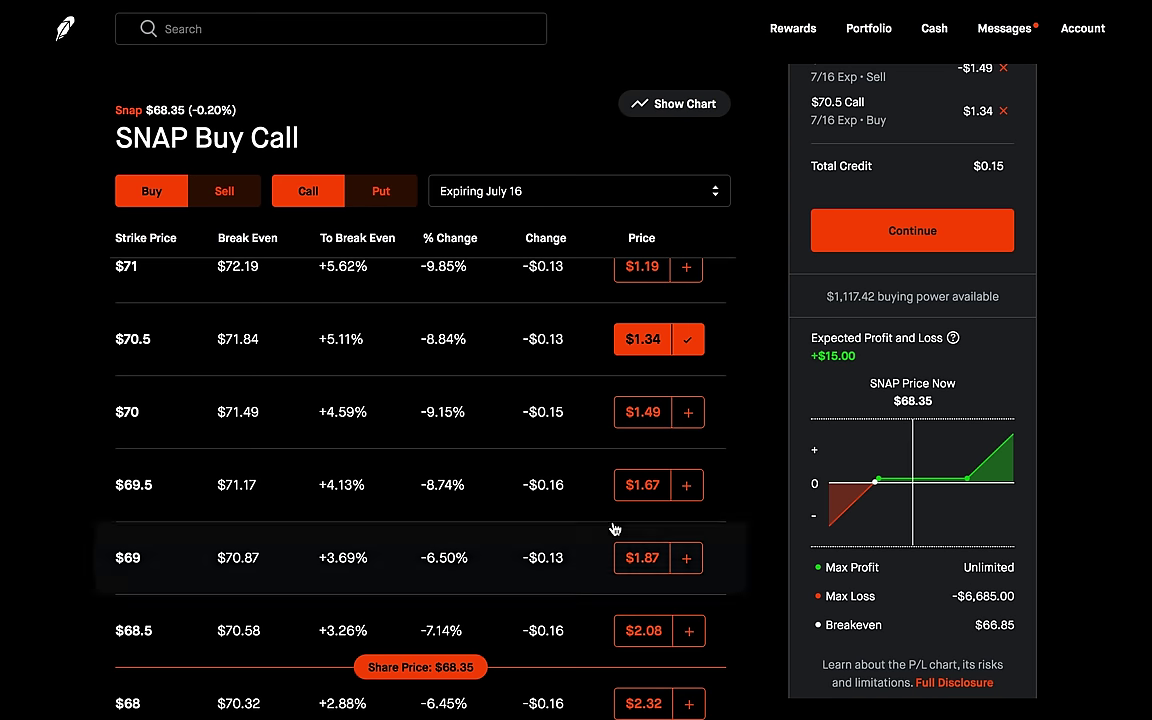
pyautogui.scroll(-3, 553, 545)
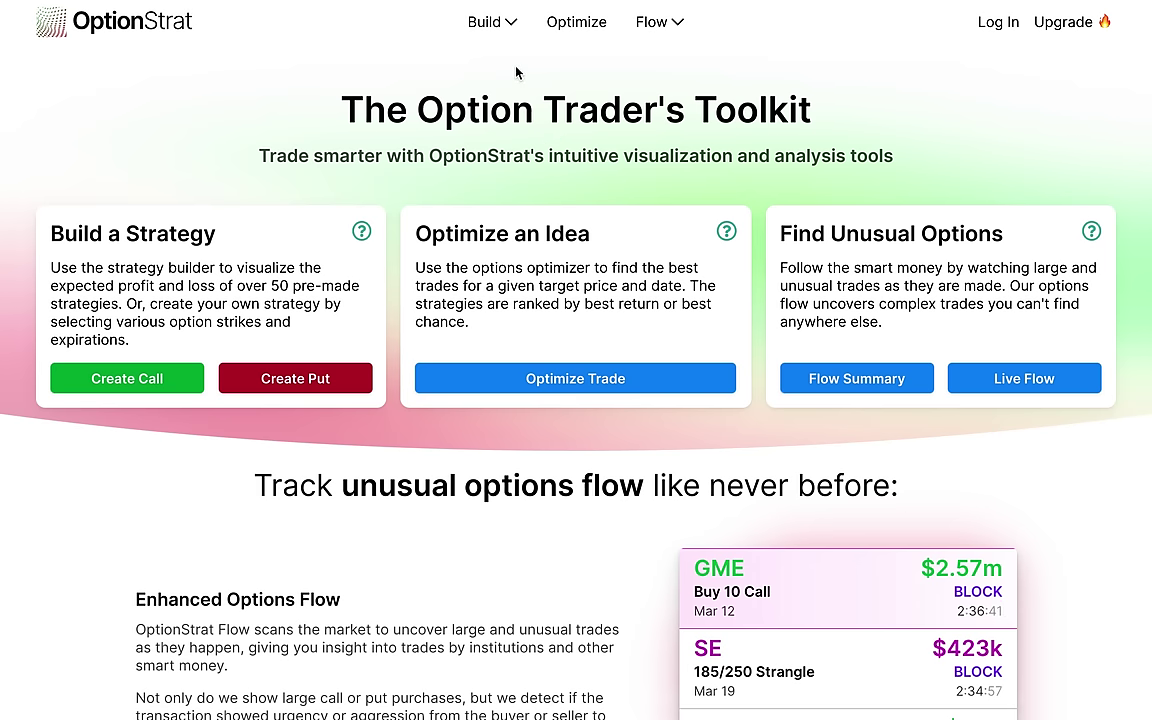
# Start a new Short Put with July 16 expiry and lower its strike from 68.50 to 67.
pyautogui.moveTo(484, 22)
pyautogui.click(305, 90)
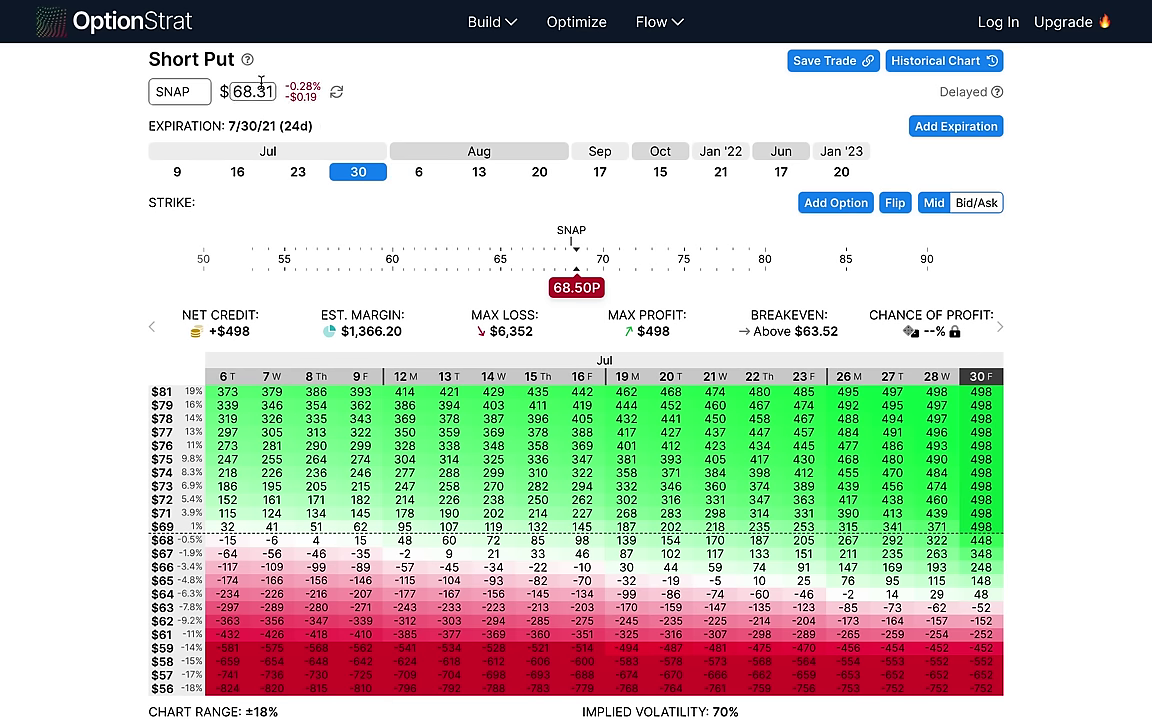
pyautogui.click(231, 172)
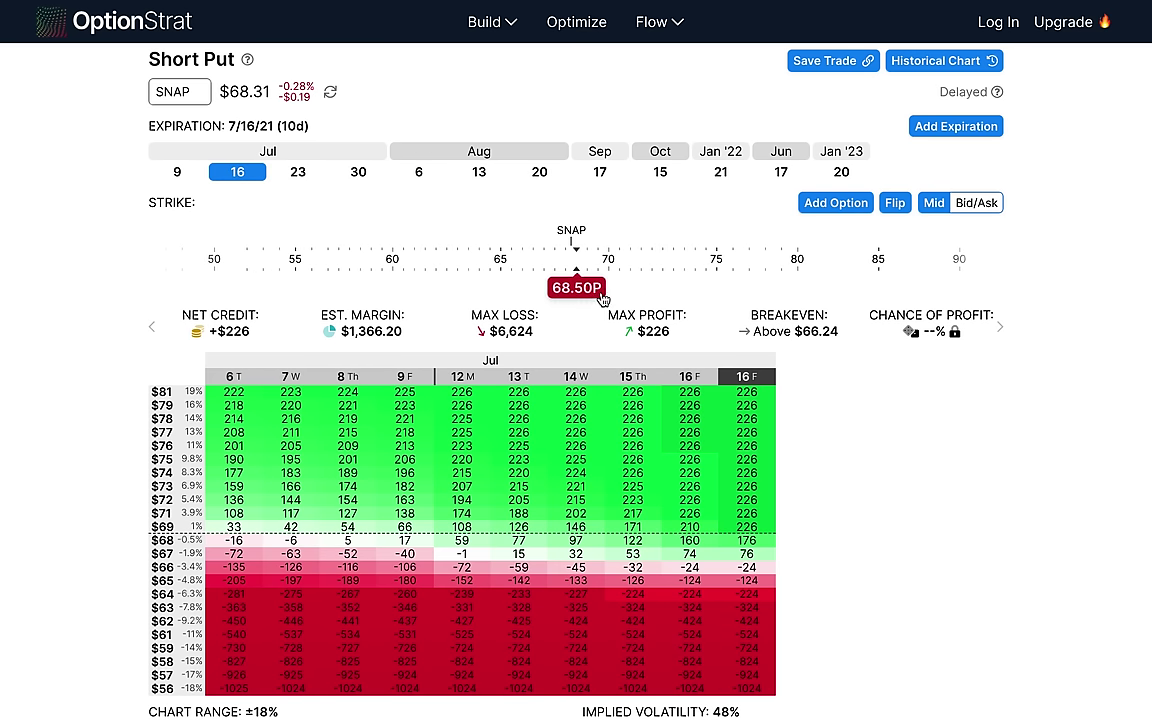
pyautogui.moveTo(570, 298); pyautogui.dragTo(545, 296)
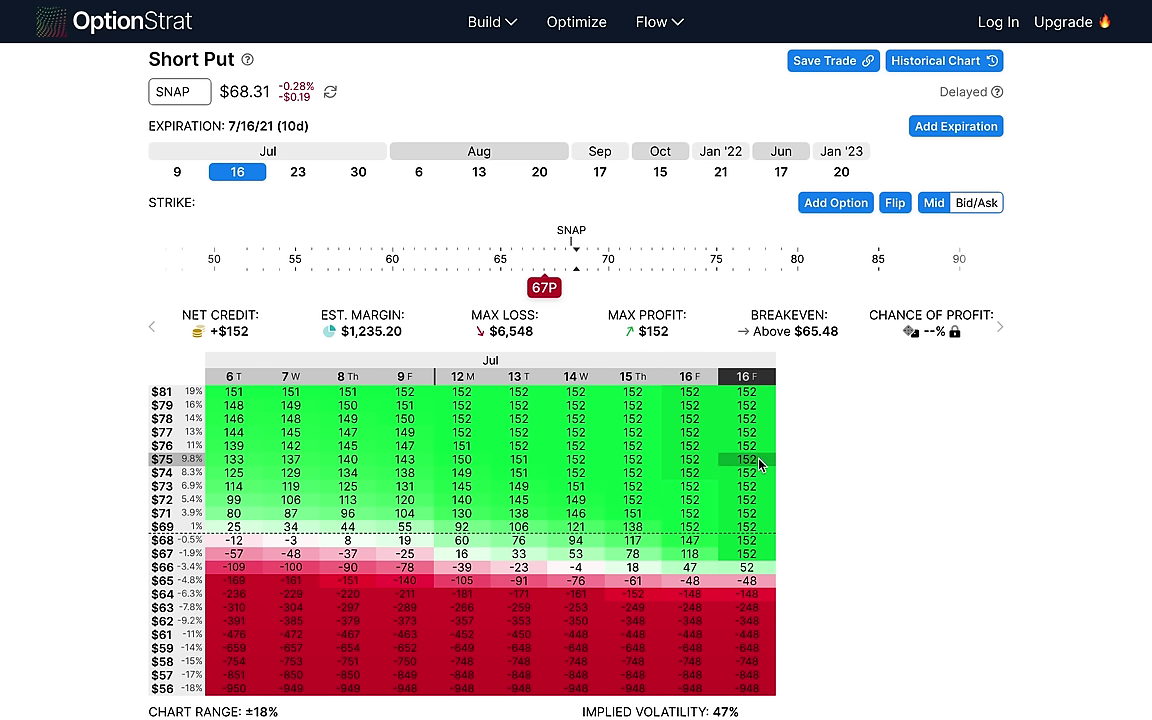
pyautogui.click(842, 205)
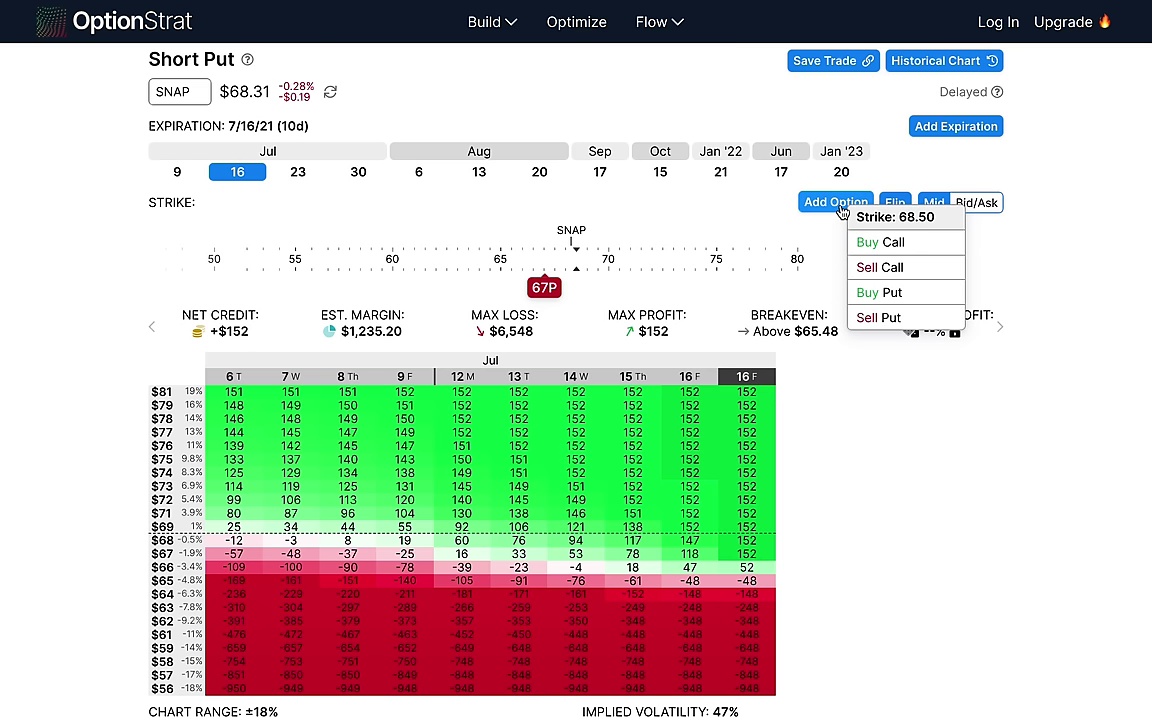
pyautogui.click(912, 246)
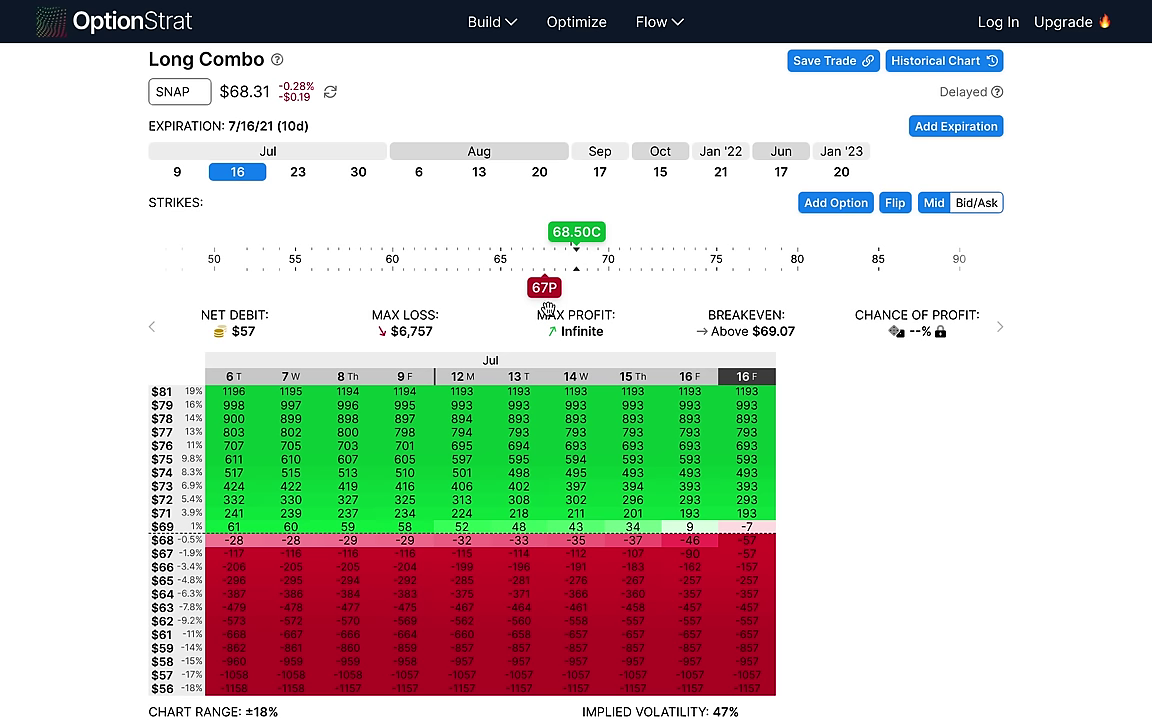
pyautogui.moveTo(578, 232)
pyautogui.mouseDown()
pyautogui.moveTo(630, 234)
pyautogui.moveTo(611, 233)
pyautogui.mouseUp()
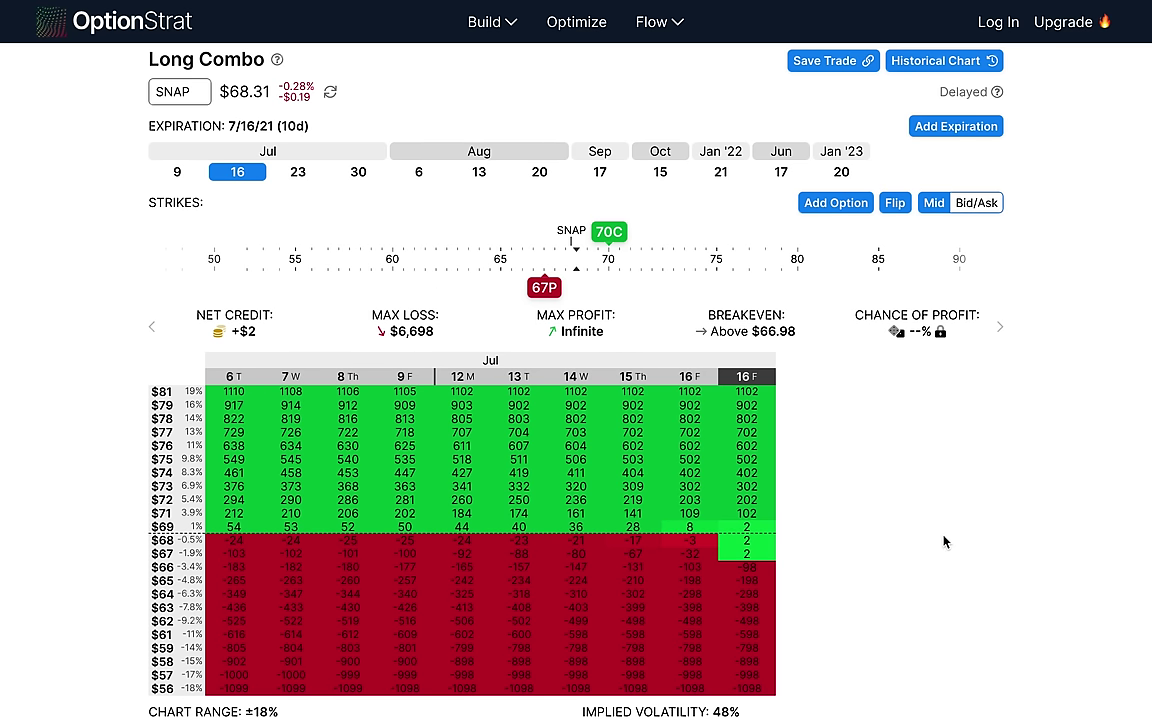
pyautogui.moveTo(757, 705)
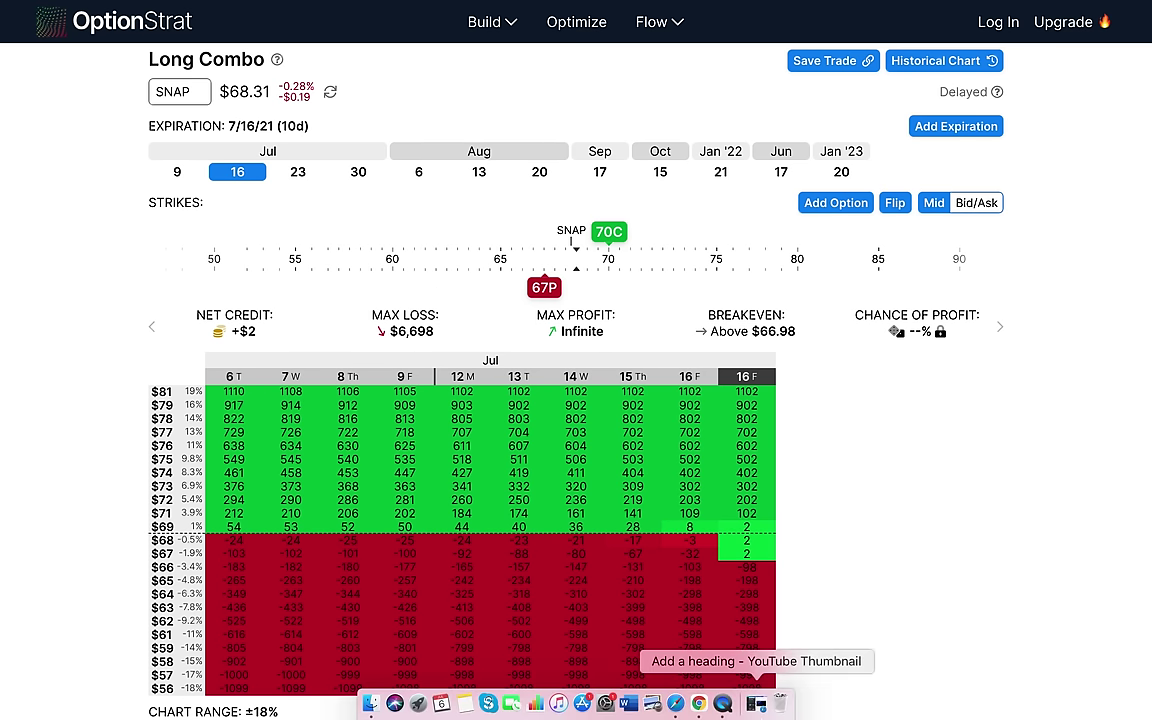